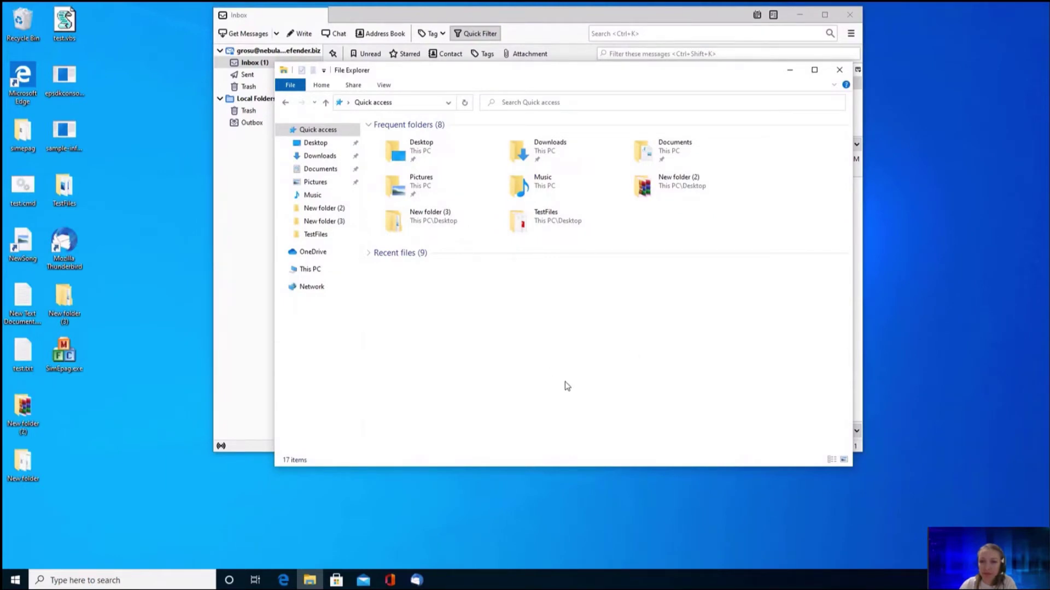
# Open 01_Profit-and-Loss-Statement.xlsx from Documents › Important › Work
pyautogui.click(325, 169)
pyautogui.doubleClick(396, 141)
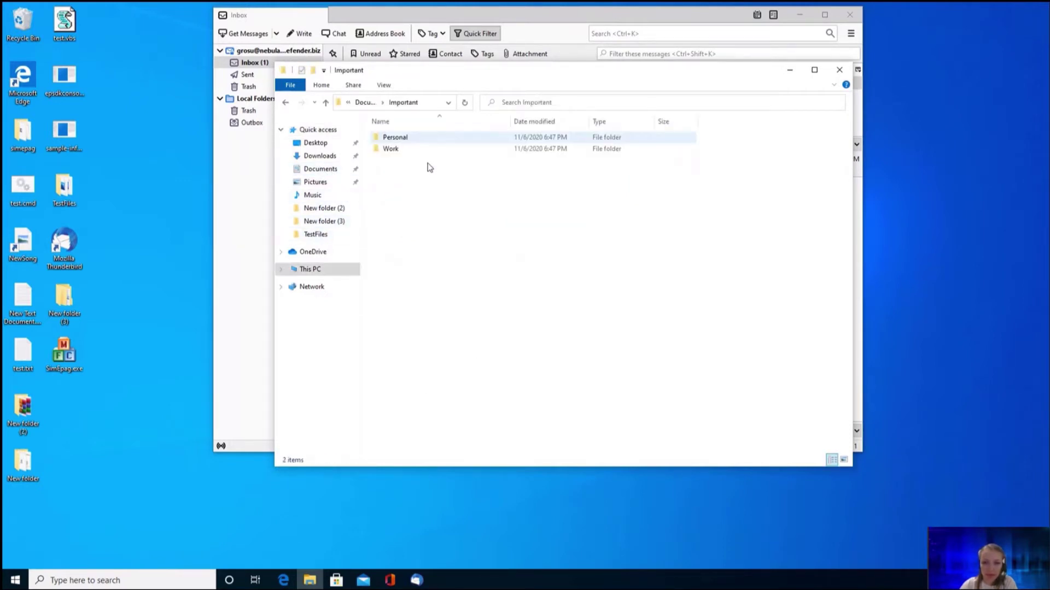
pyautogui.doubleClick(398, 149)
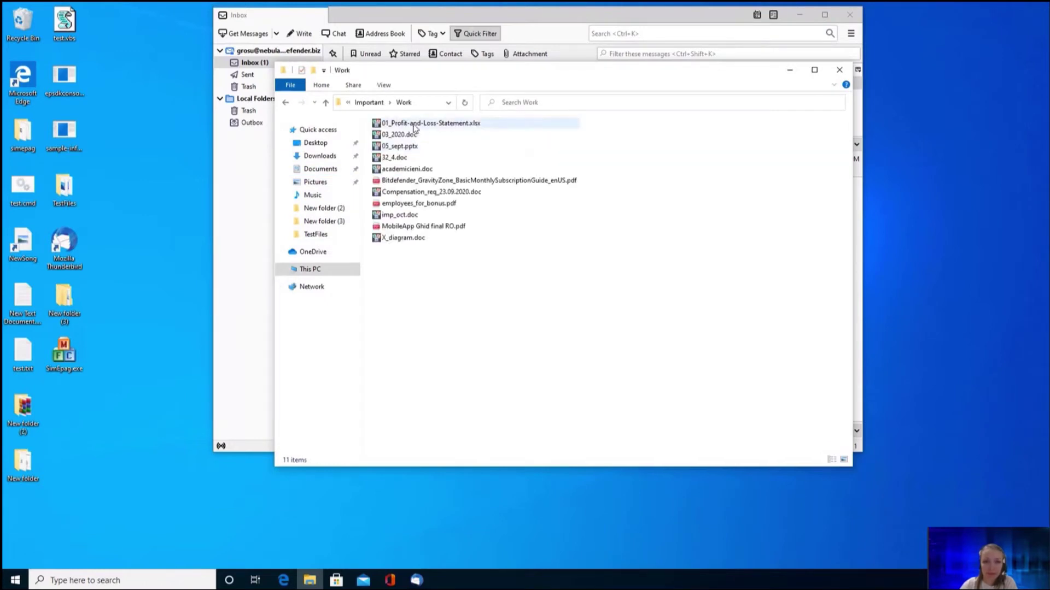
pyautogui.doubleClick(414, 128)
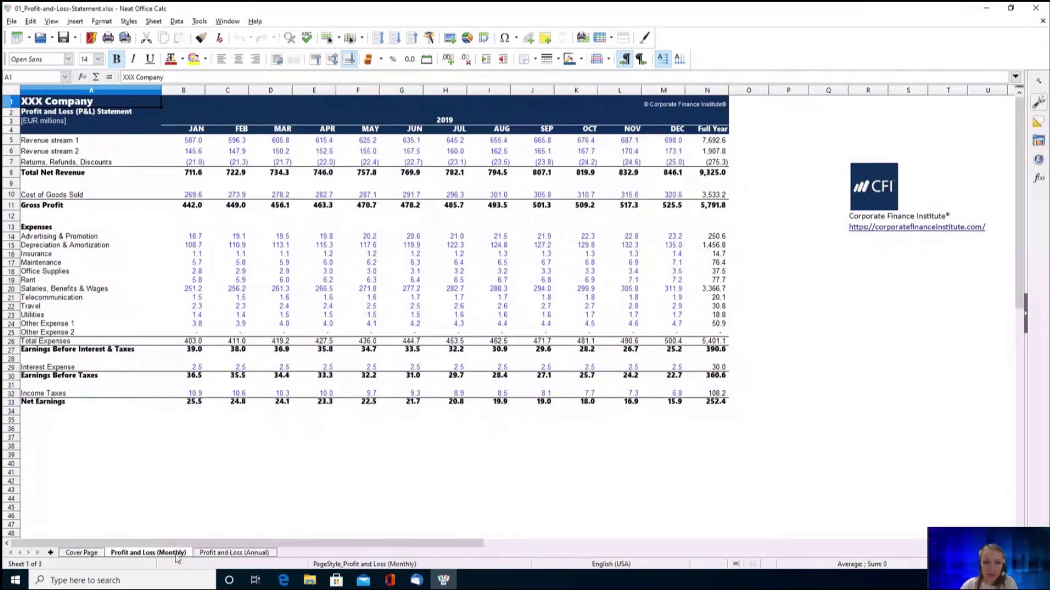
# View the Profit and Loss (Annual) sheet, then return to the Profit and Loss (Monthly) sheet
pyautogui.click(243, 553)
pyautogui.click(173, 554)
# Close the spreadsheet and go to the Personal folder inside Important
pyautogui.hotkey('alt', 'F4')
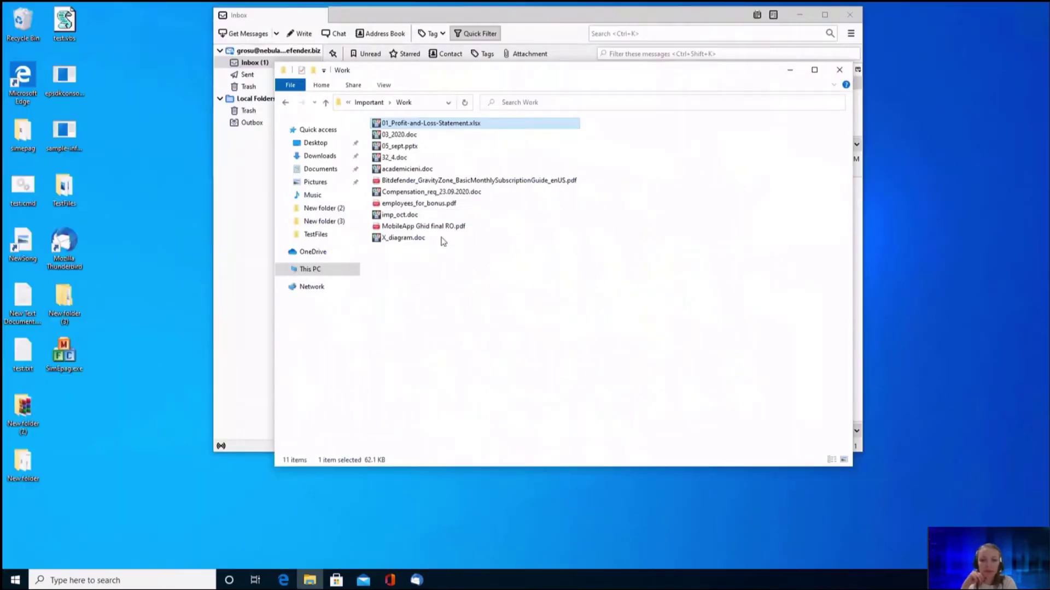
pyautogui.hotkey('alt', 'Up')
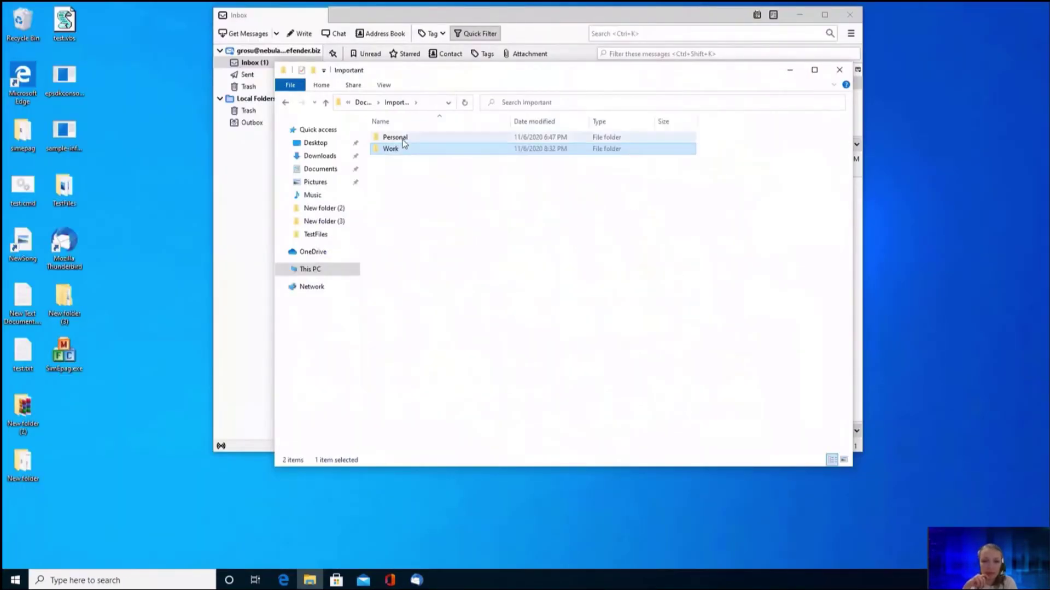
pyautogui.doubleClick(412, 136)
# View the first Personal photo, step forward two pictures, then close Photos
pyautogui.doubleClick(409, 156)
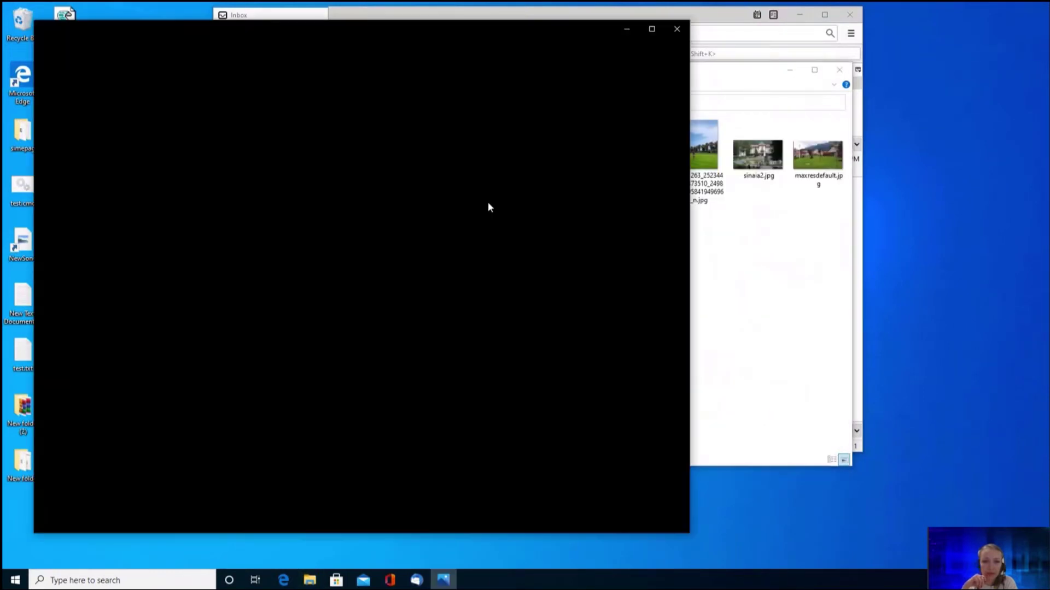
pyautogui.press('Right')
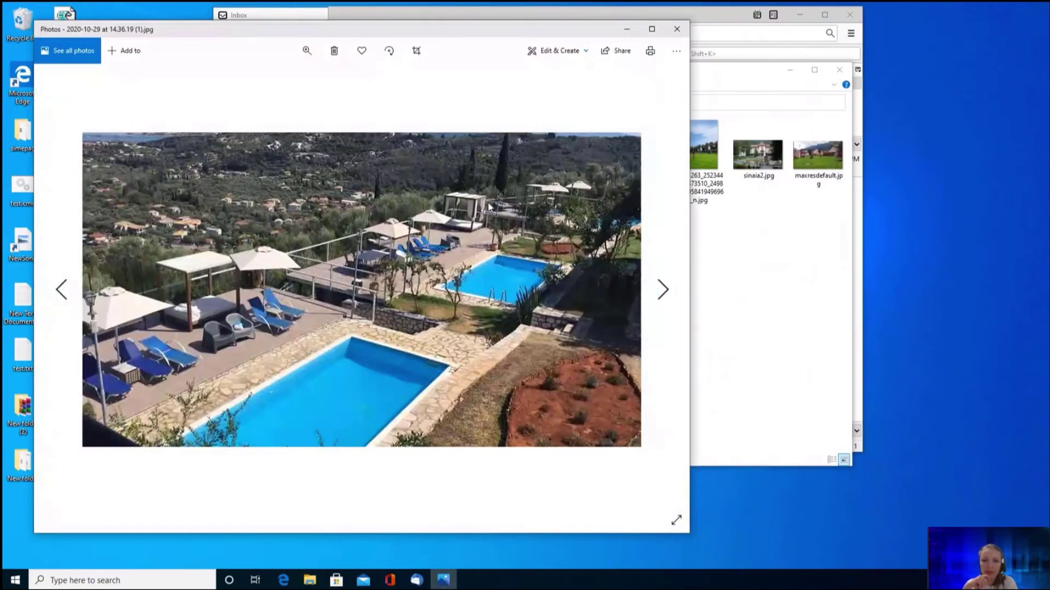
pyautogui.press('Right')
pyautogui.click(676, 29)
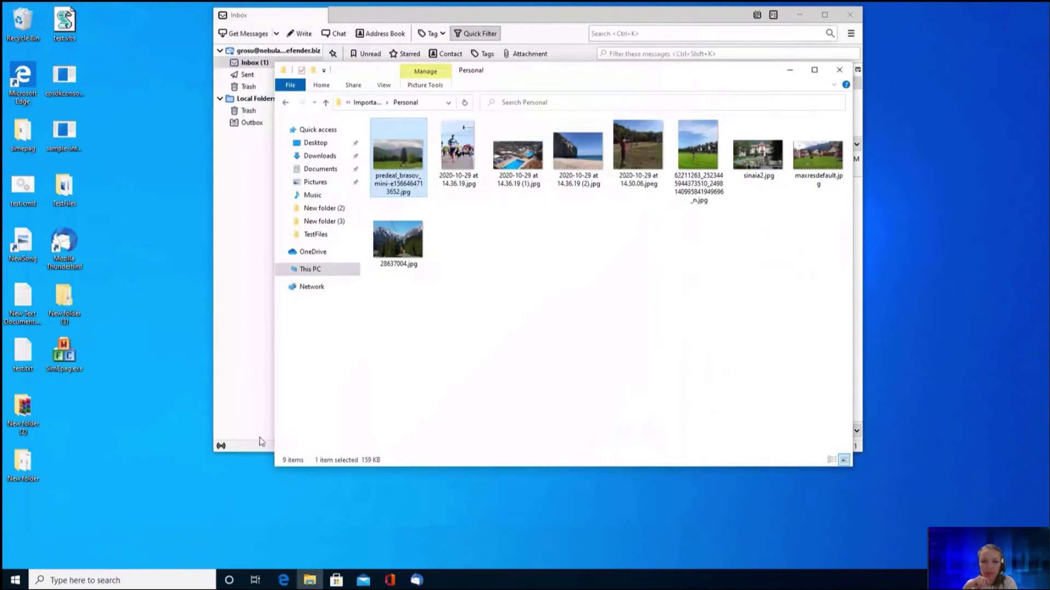
# Save the 'Very important security patch' email's SecurityUpdate.zip attachment into Downloads via Save As
pyautogui.click(254, 418)
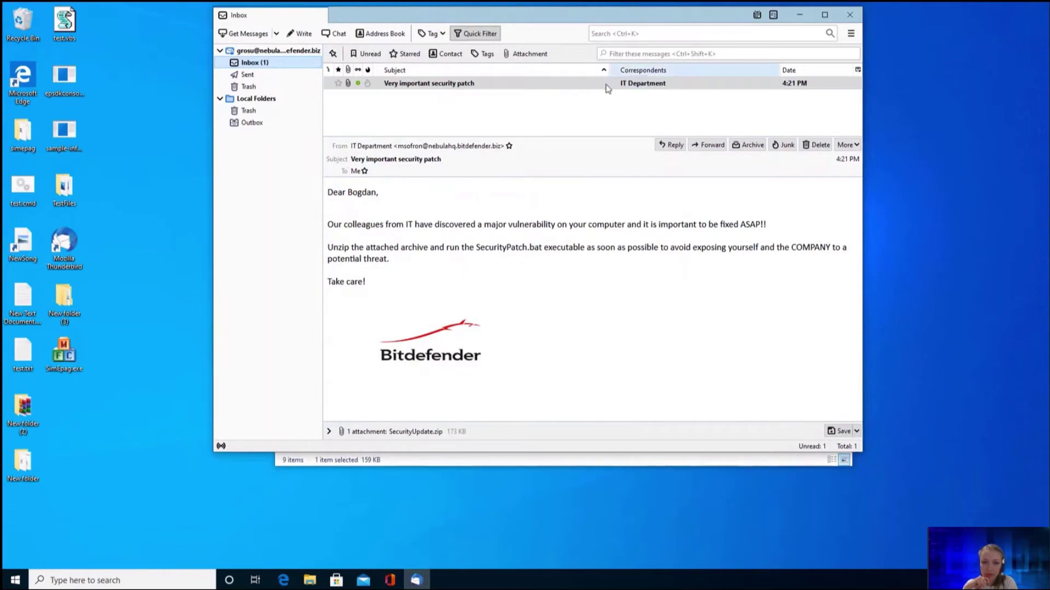
pyautogui.click(626, 87)
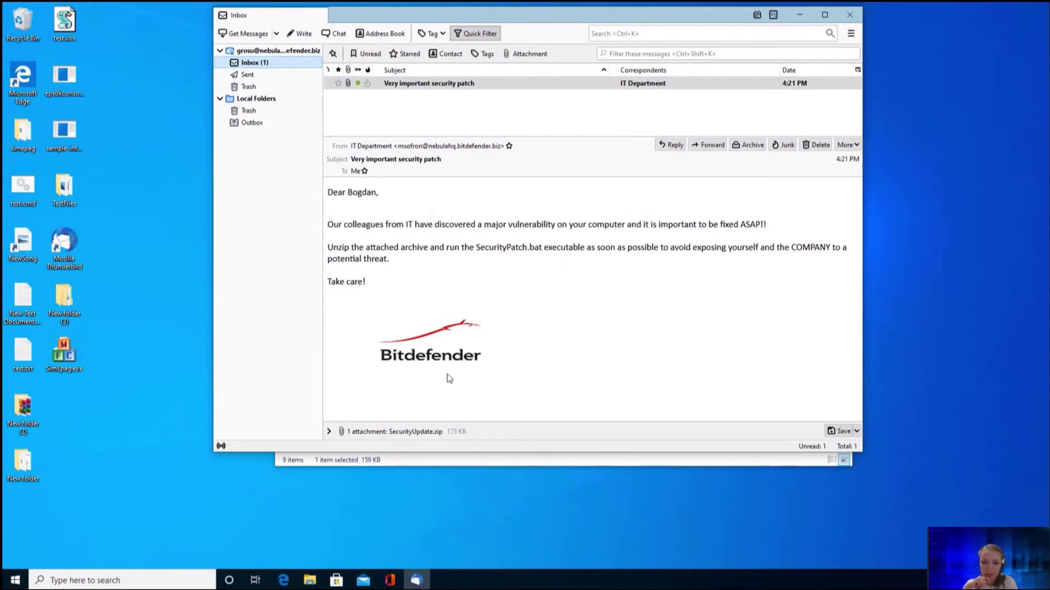
pyautogui.click(856, 431)
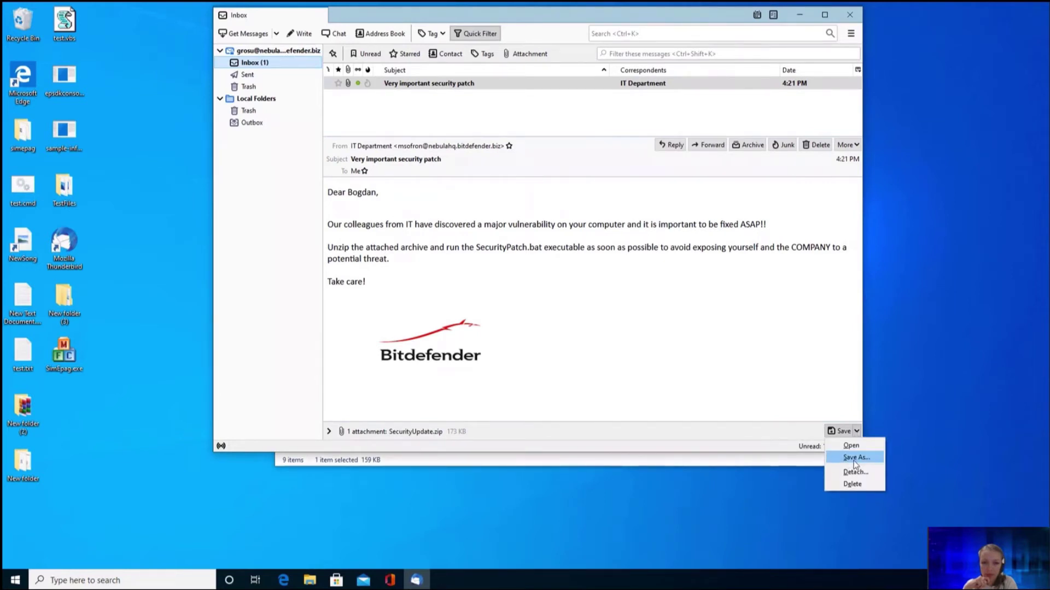
pyautogui.click(855, 460)
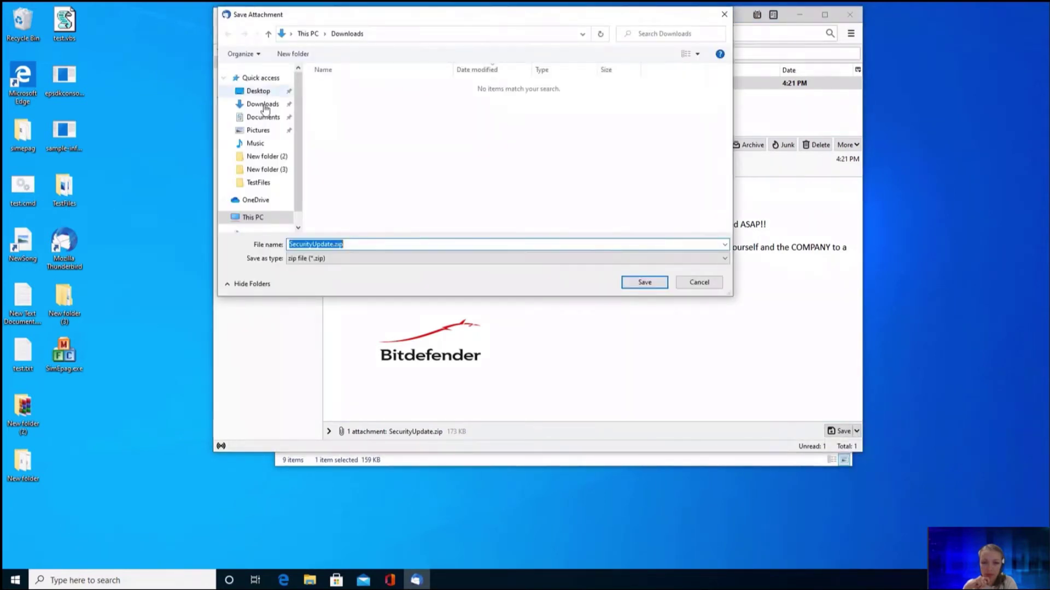
pyautogui.click(263, 104)
pyautogui.click(645, 283)
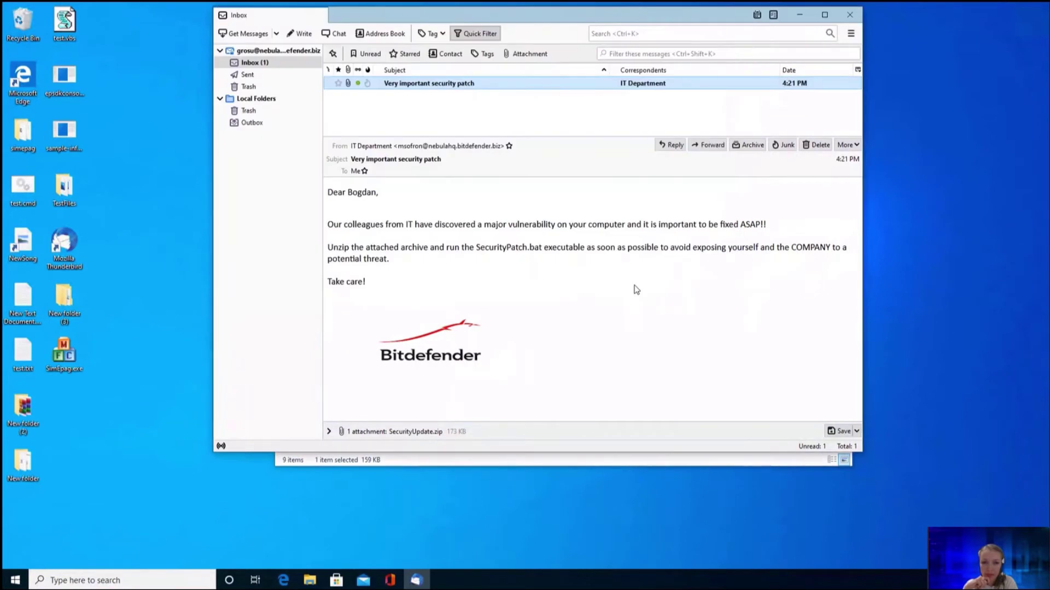
# Extract SecurityUpdate.zip in the Downloads folder with Extract Here
pyautogui.click(316, 572)
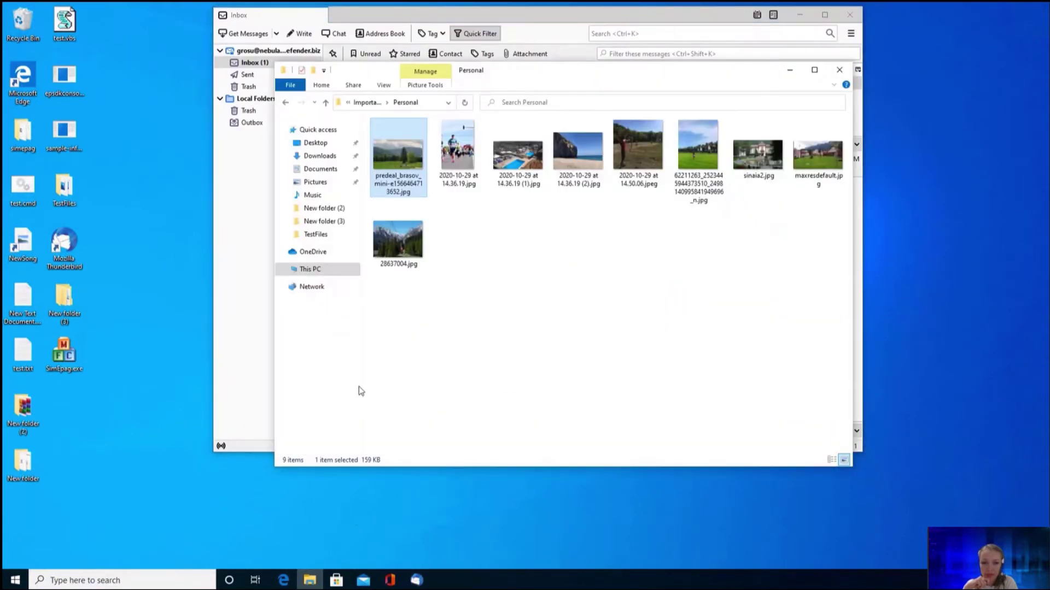
pyautogui.click(305, 156)
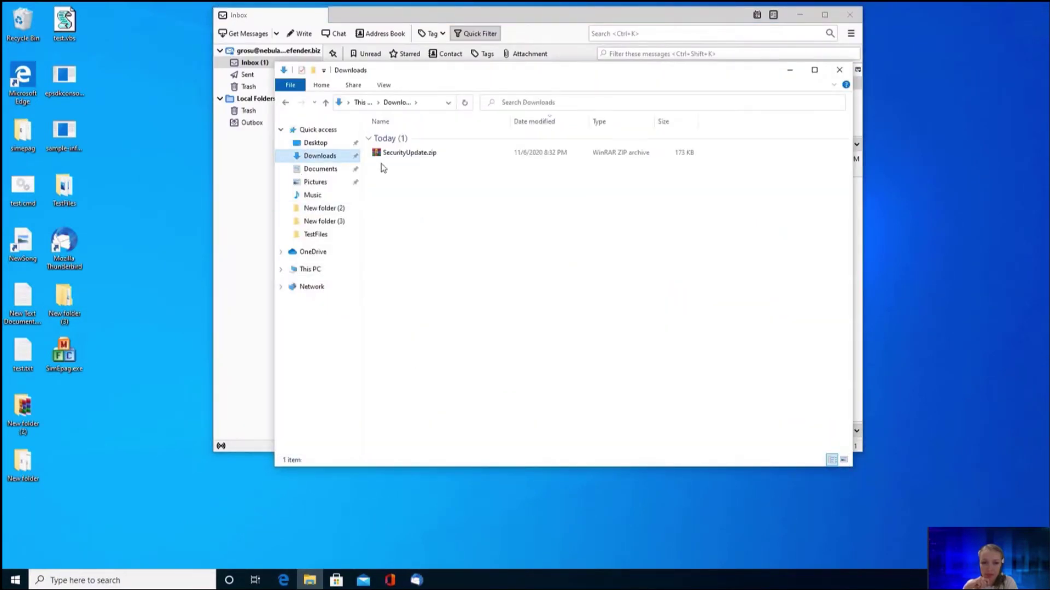
pyautogui.click(419, 154)
pyautogui.rightClick(417, 156)
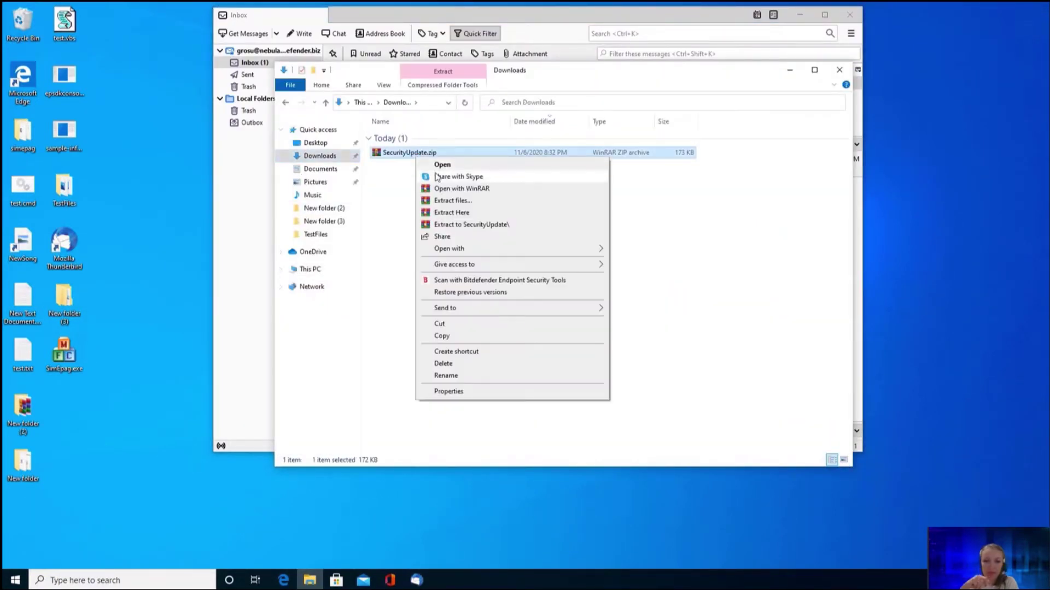
pyautogui.click(449, 213)
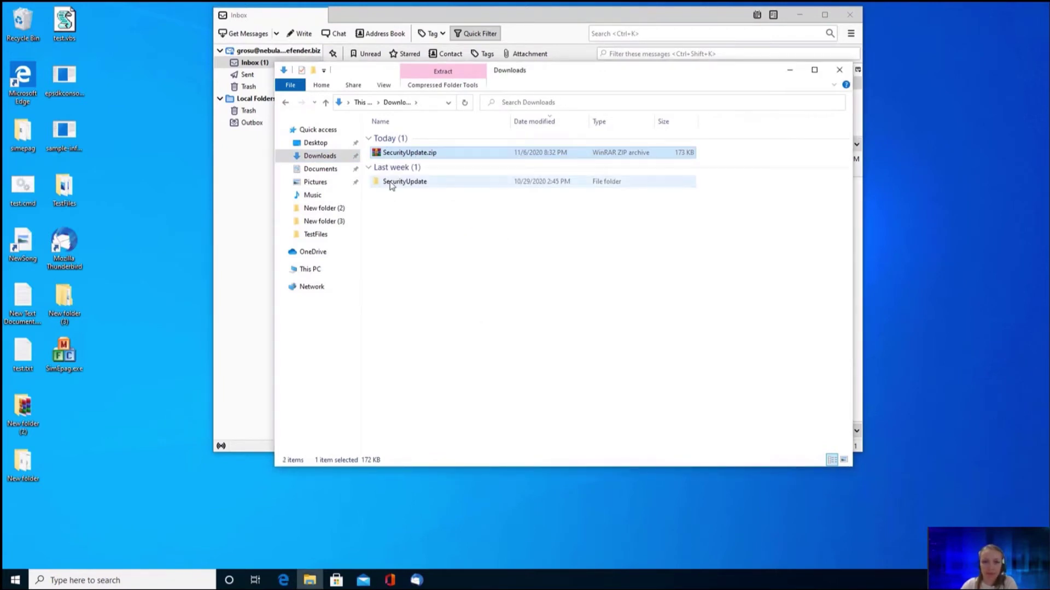
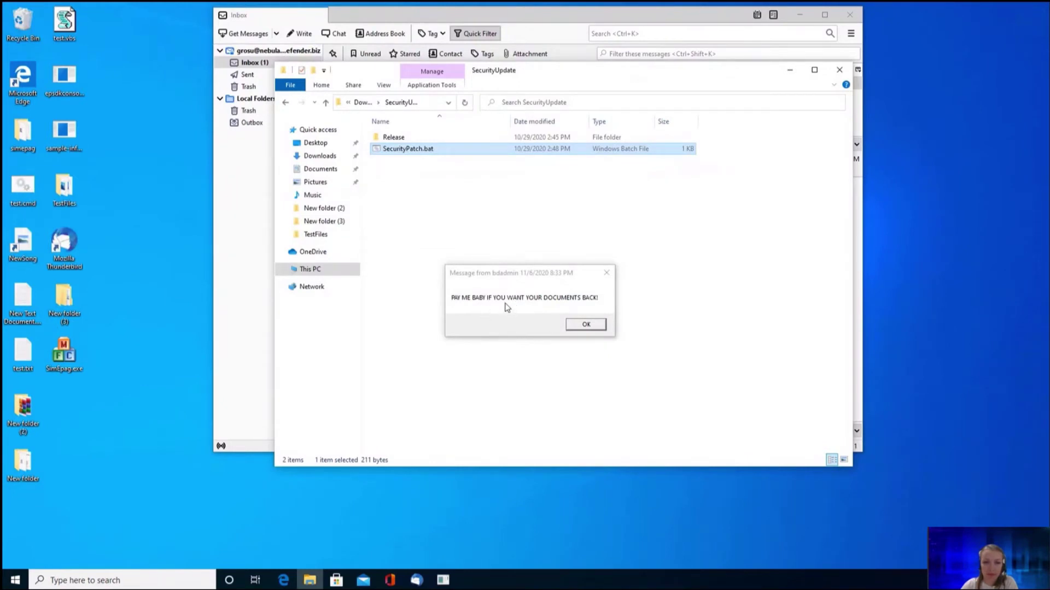
# Dismiss the ransom note and confirm the Work profit-and-loss .xlsx.eps file is unreadable in Notepad
pyautogui.click(585, 325)
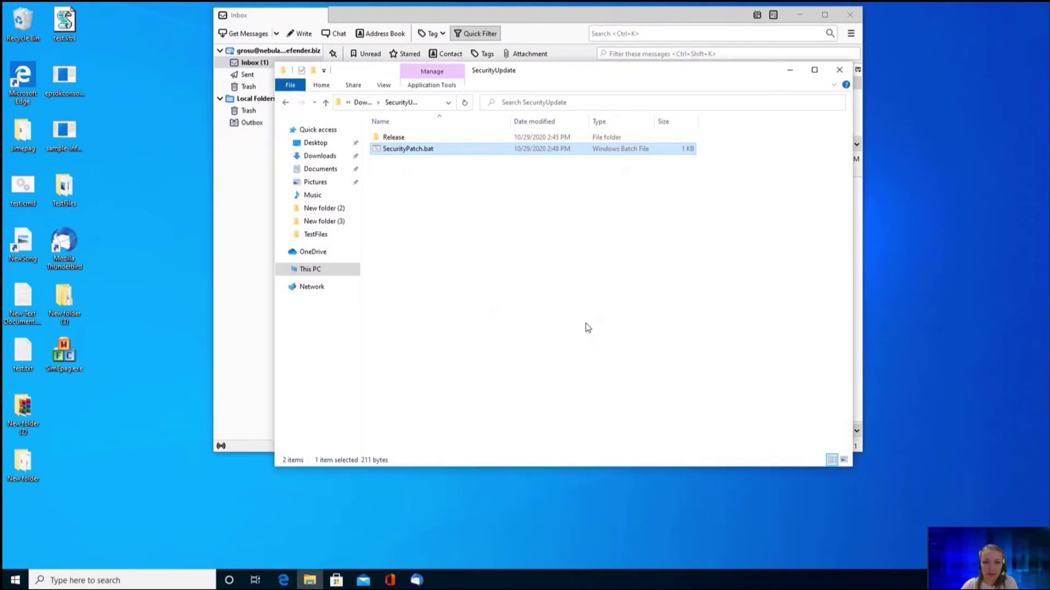
pyautogui.click(320, 169)
pyautogui.doubleClick(405, 137)
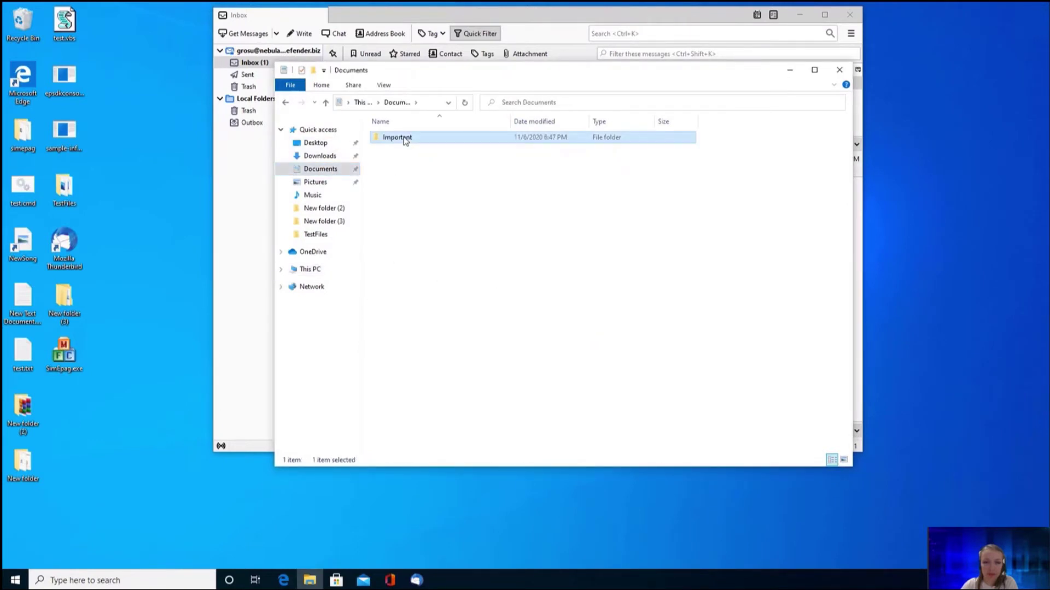
pyautogui.click(403, 148)
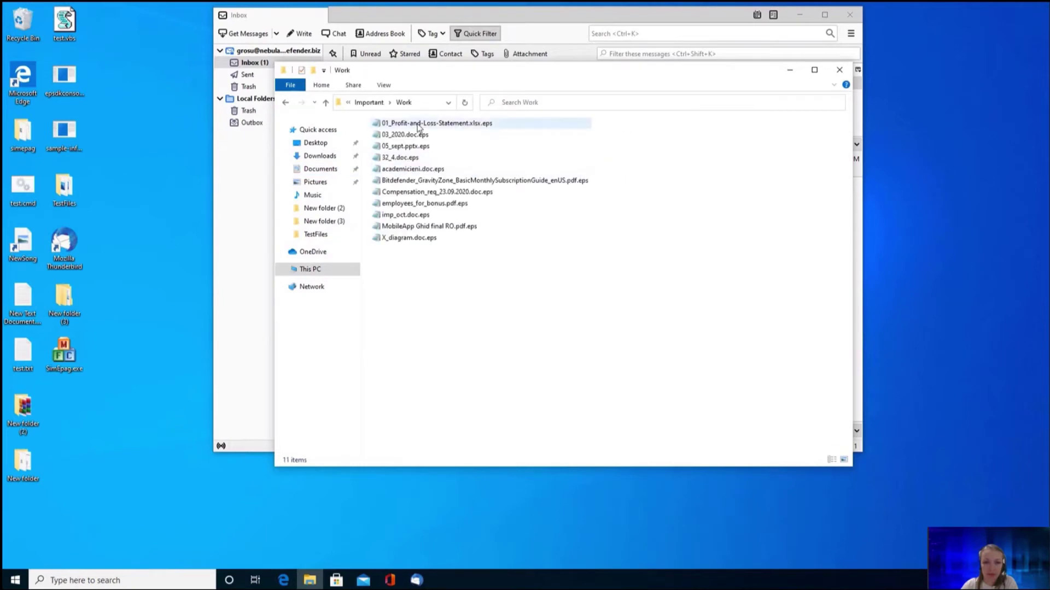
pyautogui.doubleClick(424, 126)
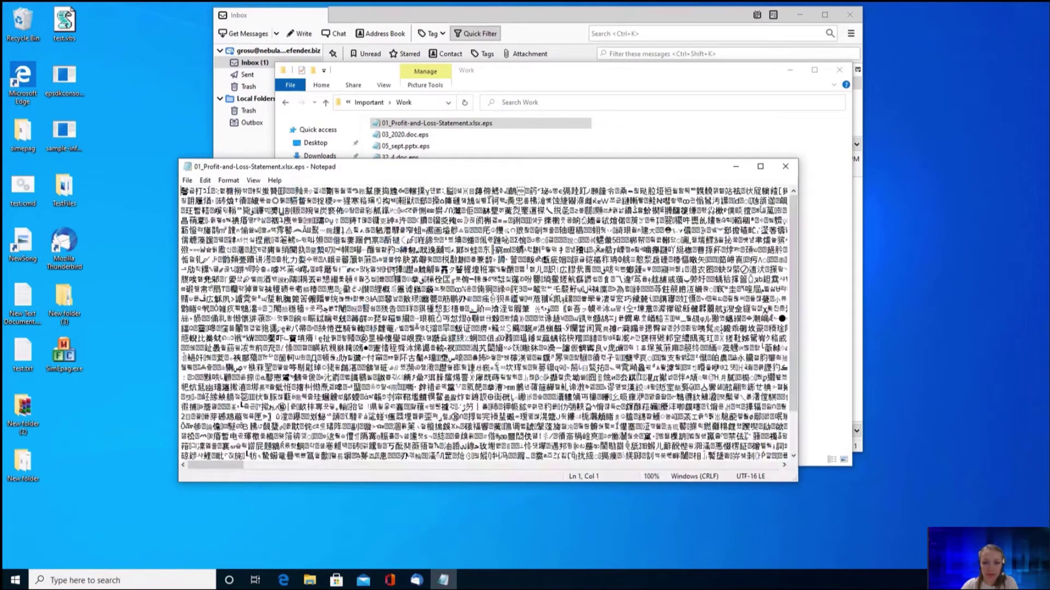
pyautogui.click(785, 166)
# Check an encrypted image in the Personal folder and confirm it is also unreadable
pyautogui.click(327, 103)
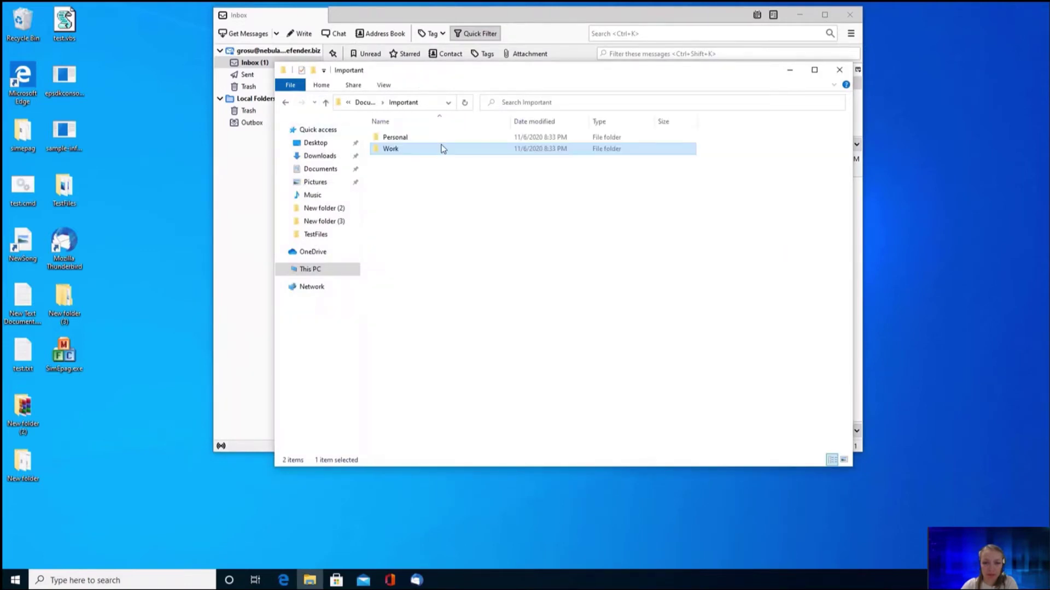
pyautogui.doubleClick(403, 140)
pyautogui.click(409, 159)
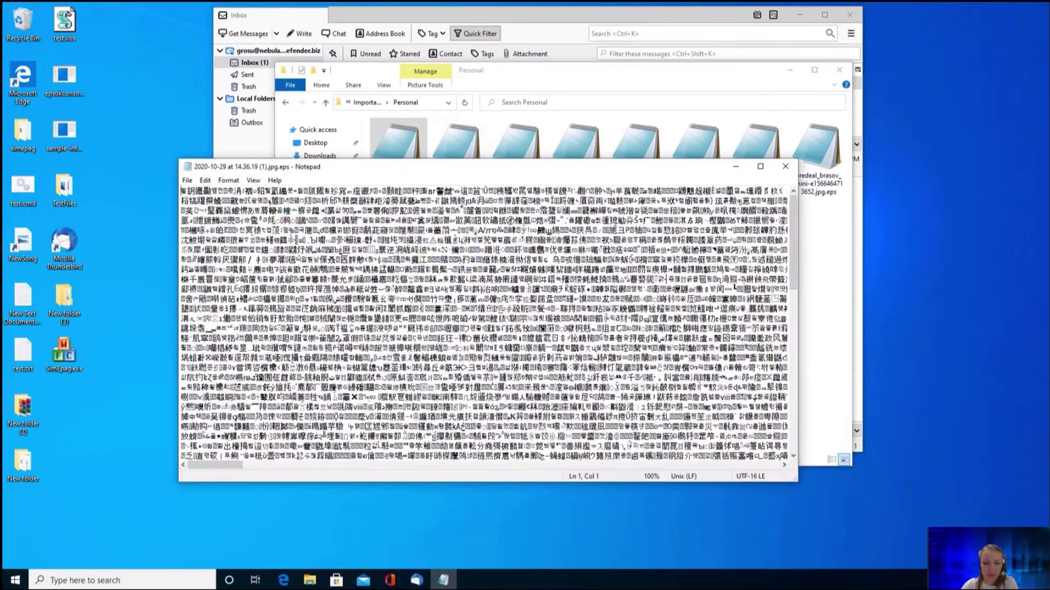
pyautogui.click(785, 167)
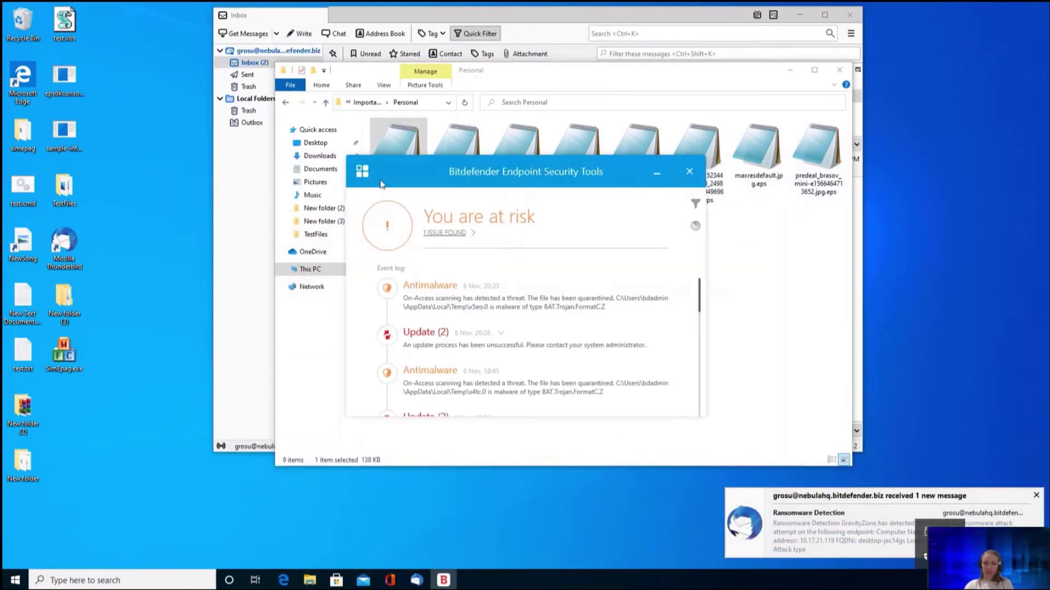
# Confirm Ransomware Mitigation is on in the modules list, then open the Ransomware Detection e-mail
pyautogui.click(363, 171)
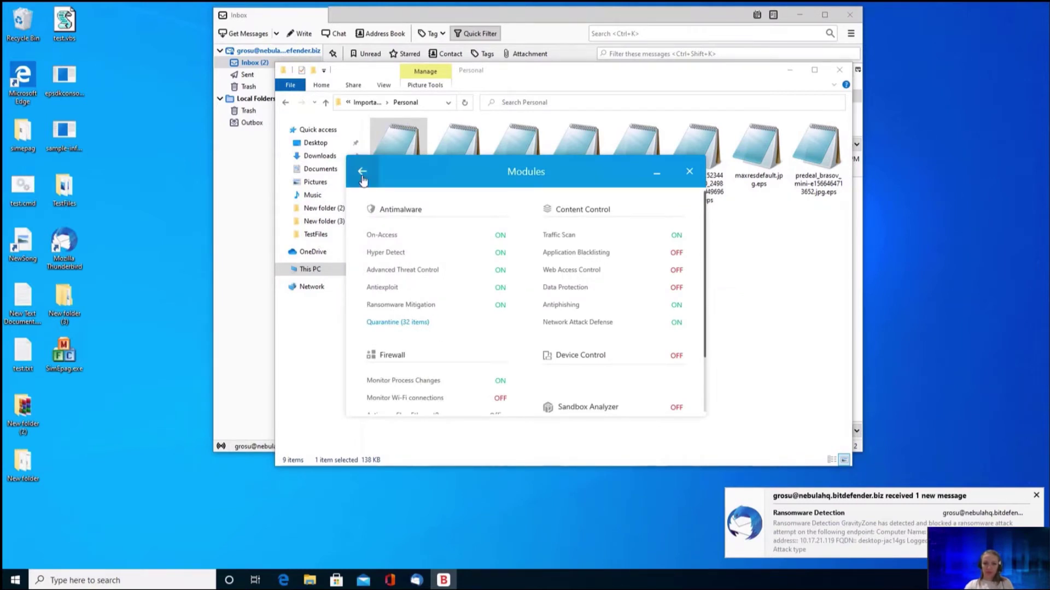
pyautogui.click(810, 533)
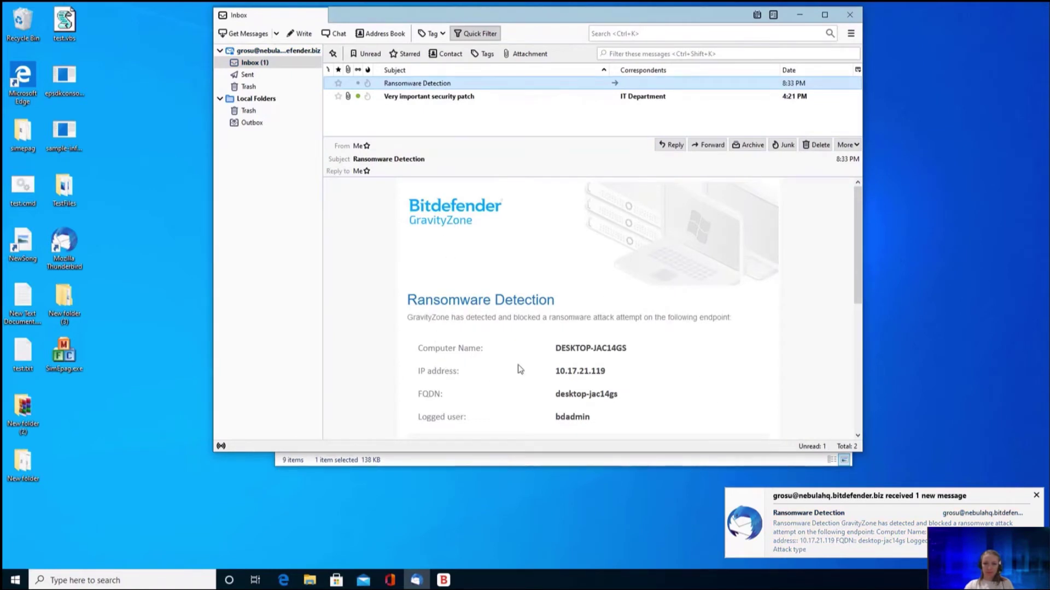
# Read the Ransomware Detection e-mail reporting 20 encrypted files, then return to the GravityZone console
pyautogui.scroll(-3, 462, 328)
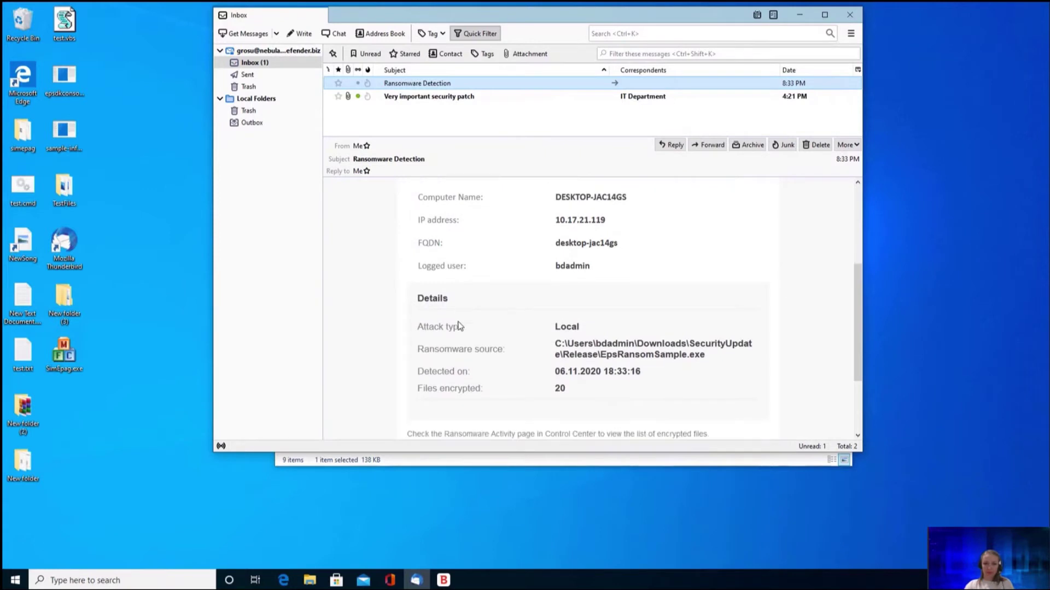
pyautogui.scroll(3, 459, 327)
pyautogui.scroll(-3, 459, 324)
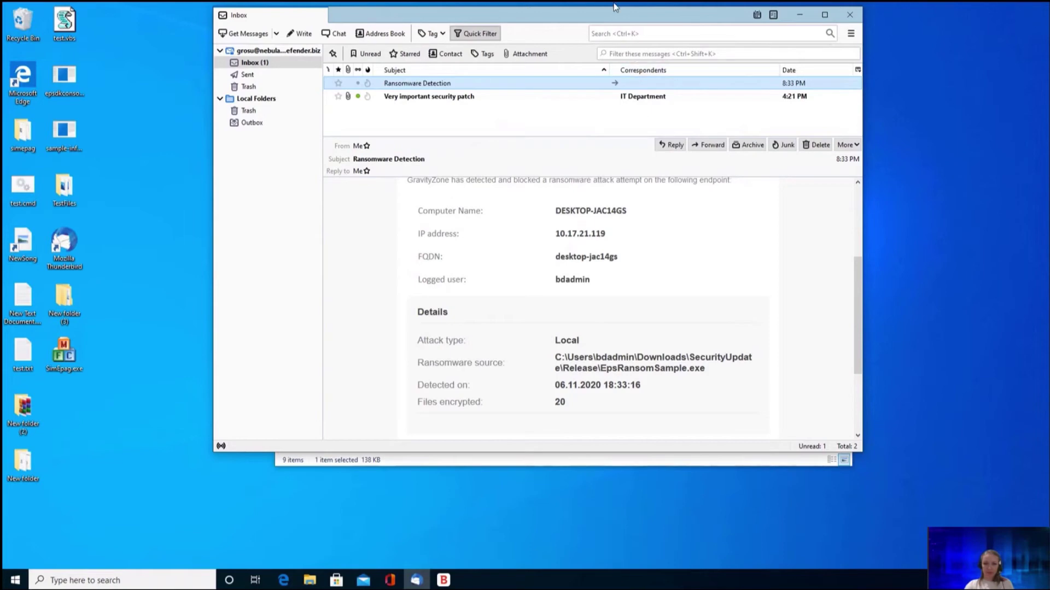
pyautogui.click(635, 10)
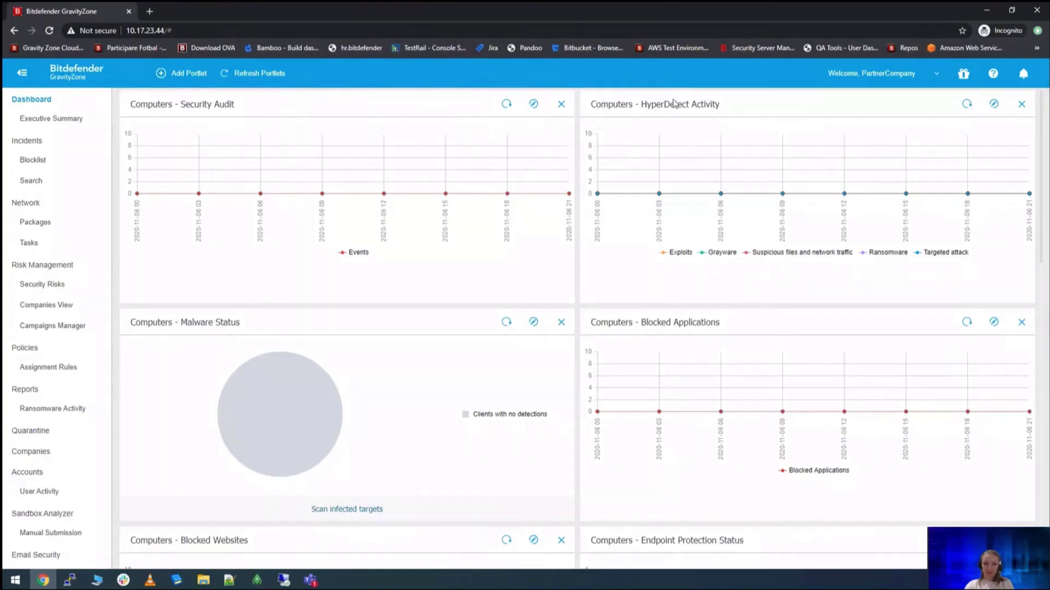
# Open the Ransomware Activity report and list the 20 encrypted files on DESKTOP-JAC14GS
pyautogui.click(53, 410)
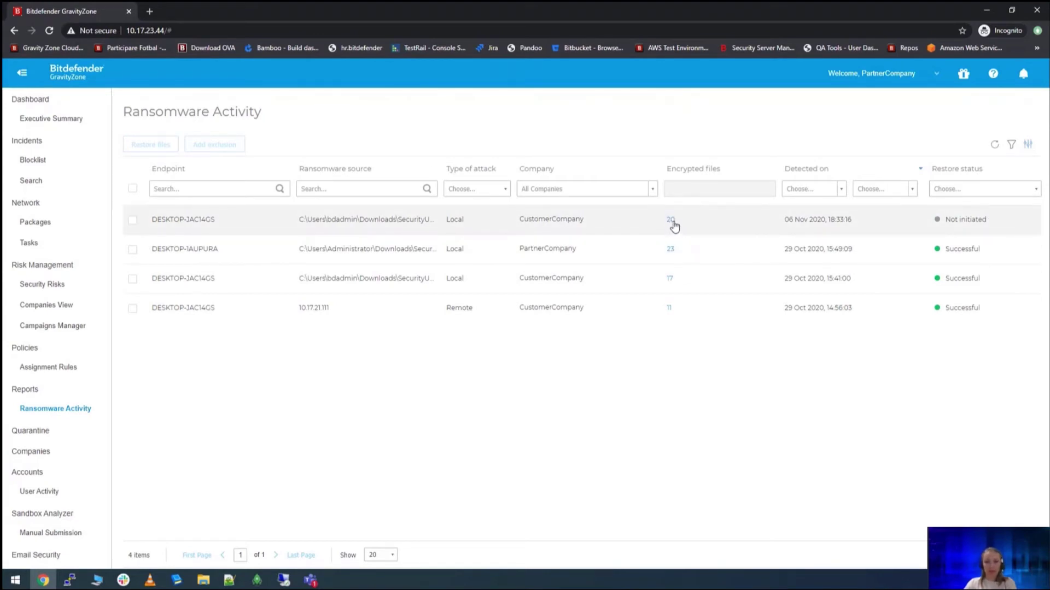
pyautogui.click(671, 221)
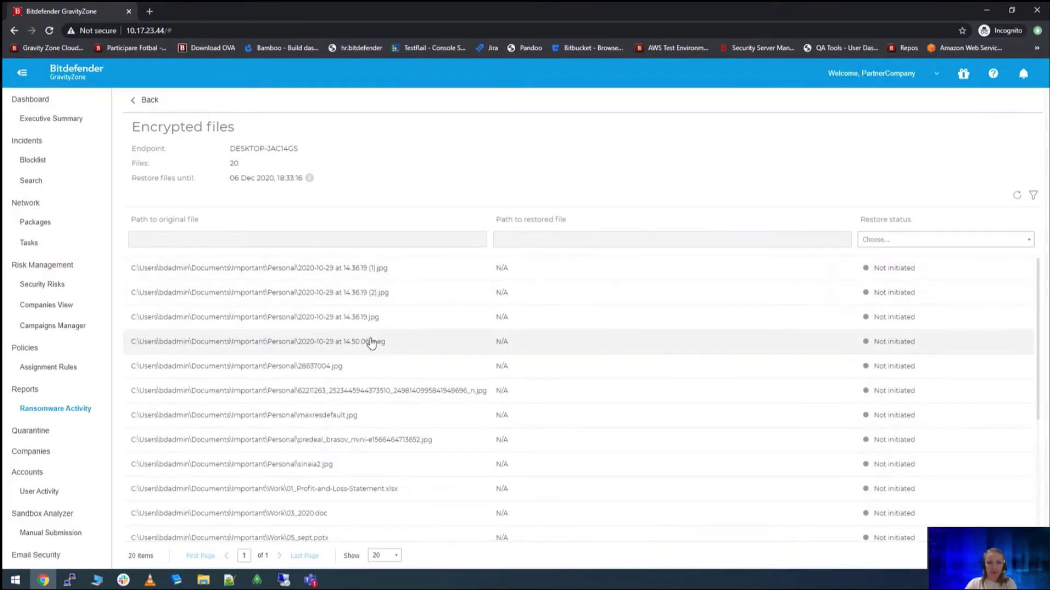
pyautogui.scroll(-4, 372, 324)
pyautogui.scroll(4, 375, 418)
pyautogui.scroll(-2, 386, 350)
pyautogui.scroll(2, 387, 350)
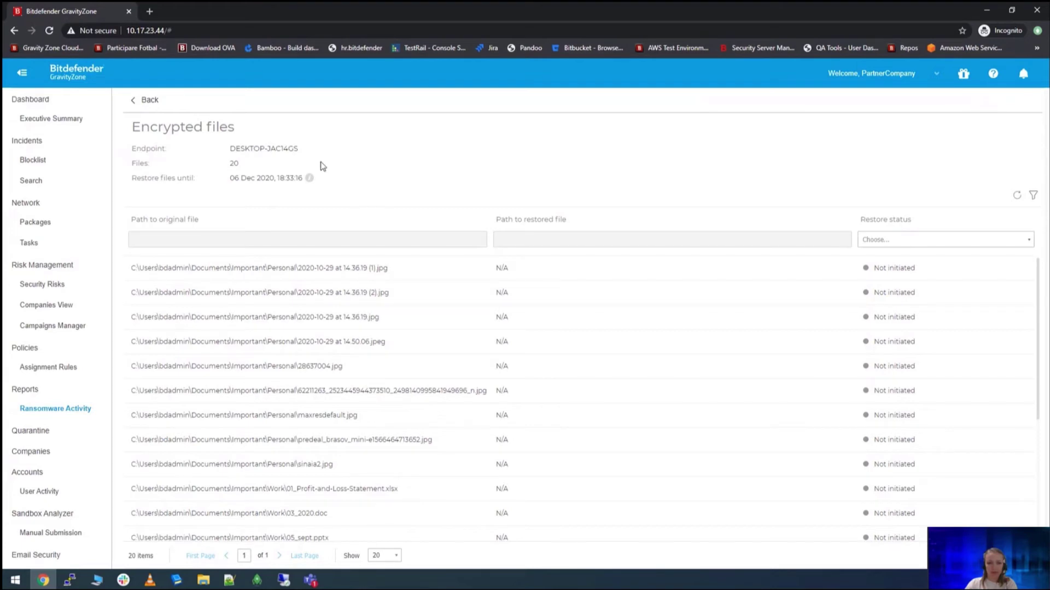
# Restore the 20 encrypted files for the DESKTOP-JAC14GS attack, then go back to the remote desktop
pyautogui.moveTo(309, 180)
pyautogui.click(149, 100)
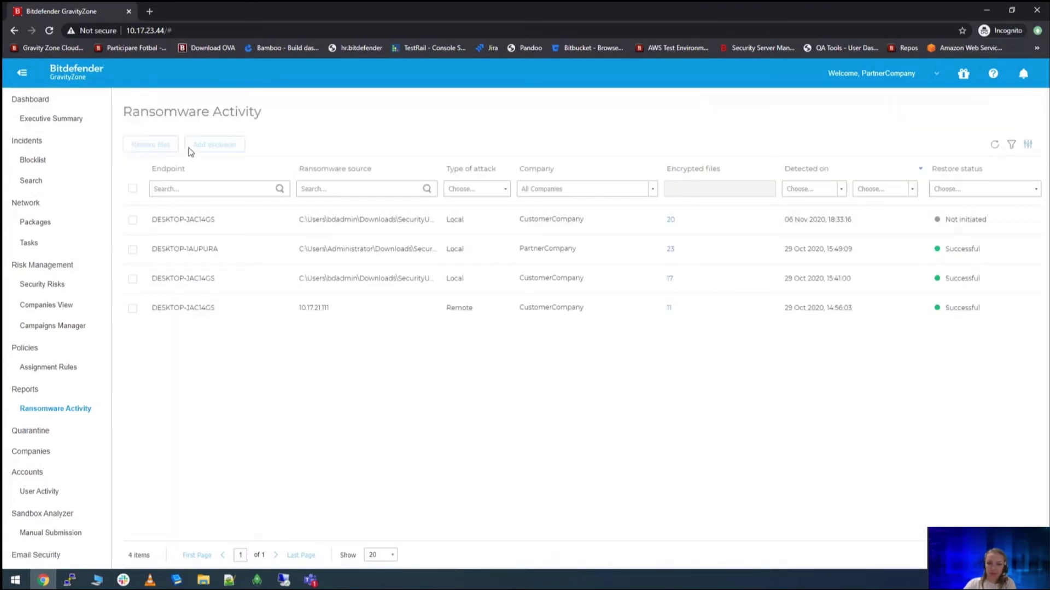
pyautogui.click(132, 220)
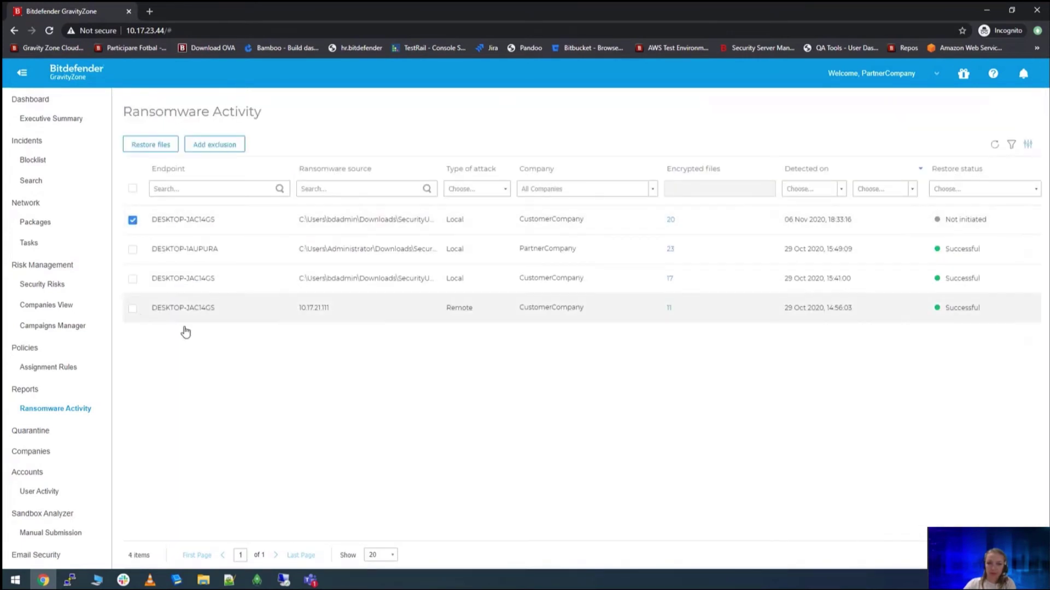
pyautogui.click(147, 150)
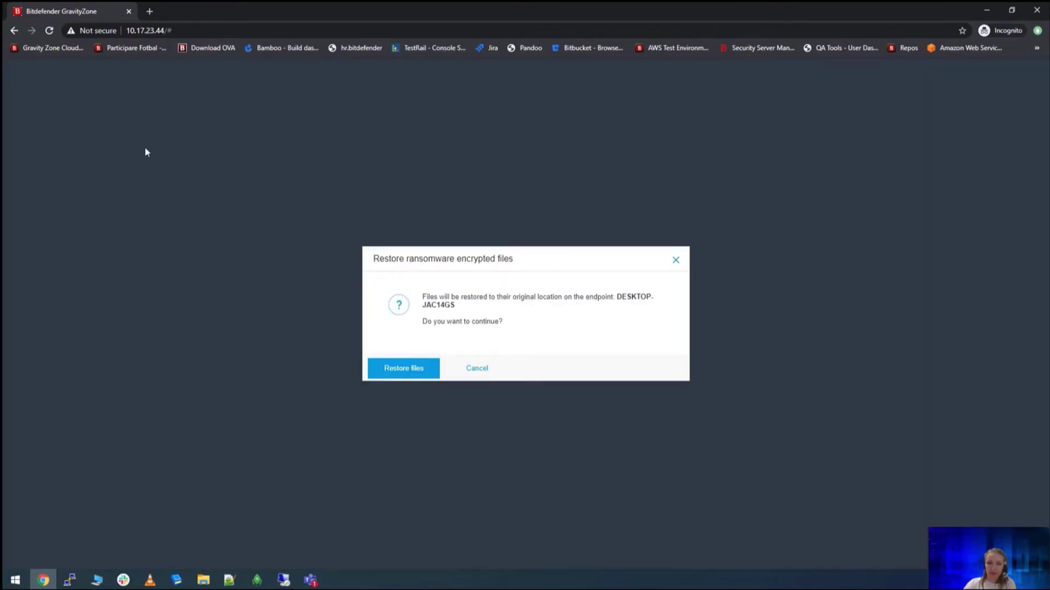
pyautogui.click(395, 369)
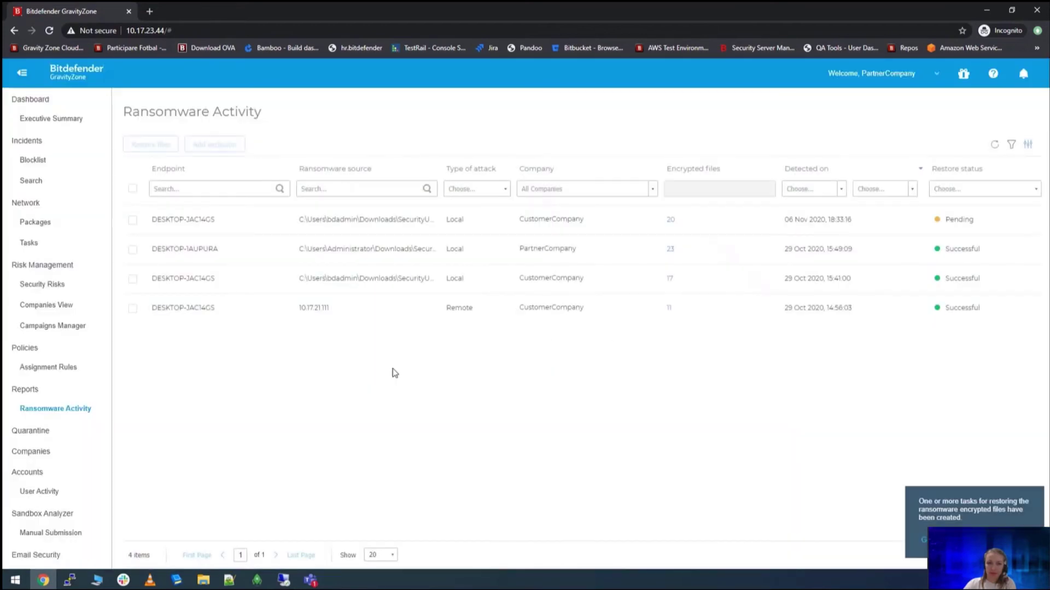
pyautogui.click(288, 582)
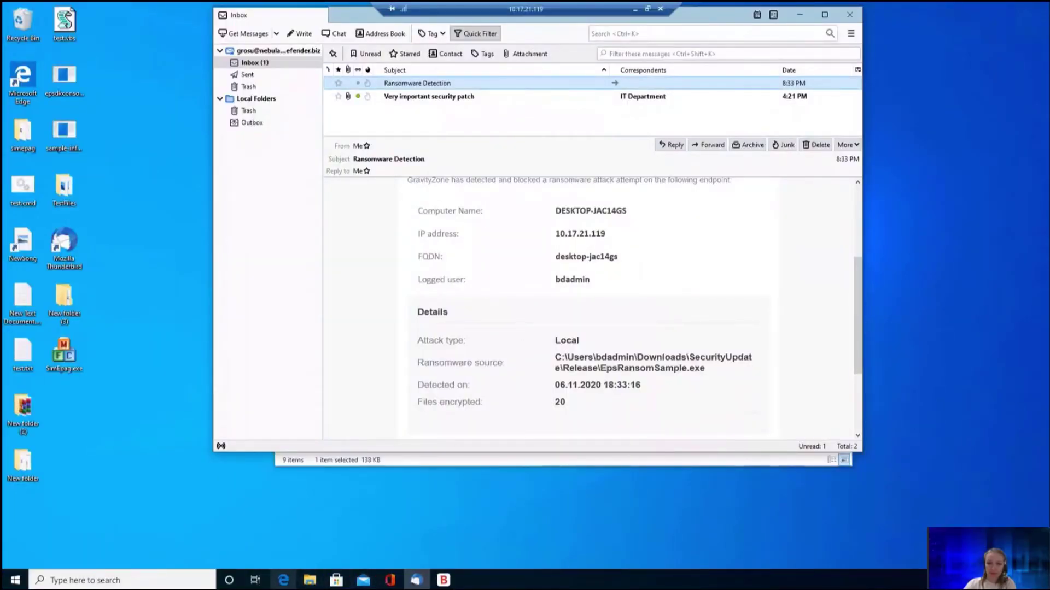
# Verify the restored predeal_brasov and archery photos in the Personal folder open correctly
pyautogui.click(316, 582)
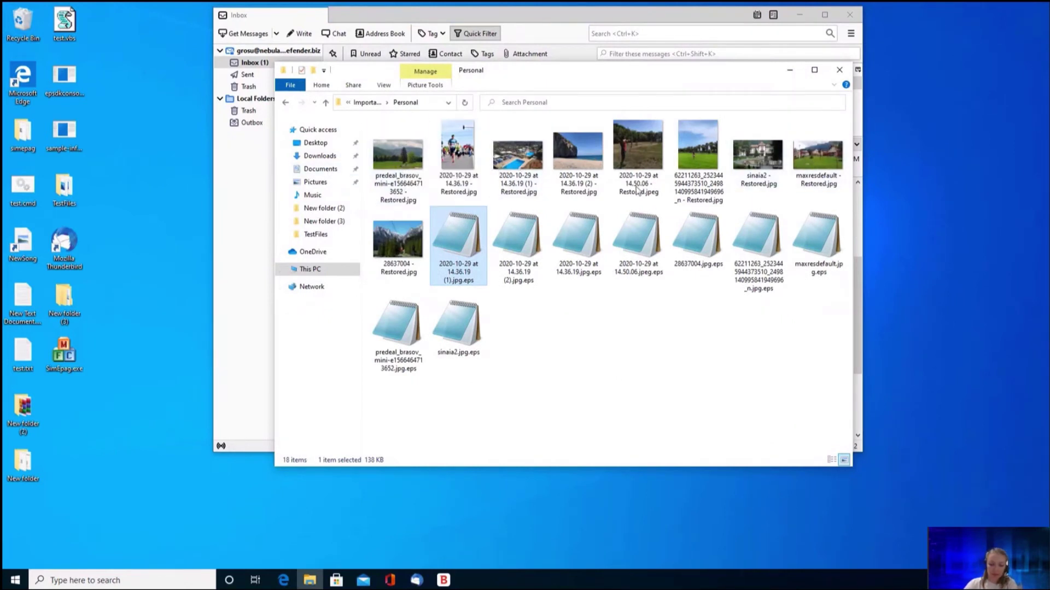
pyautogui.doubleClick(417, 165)
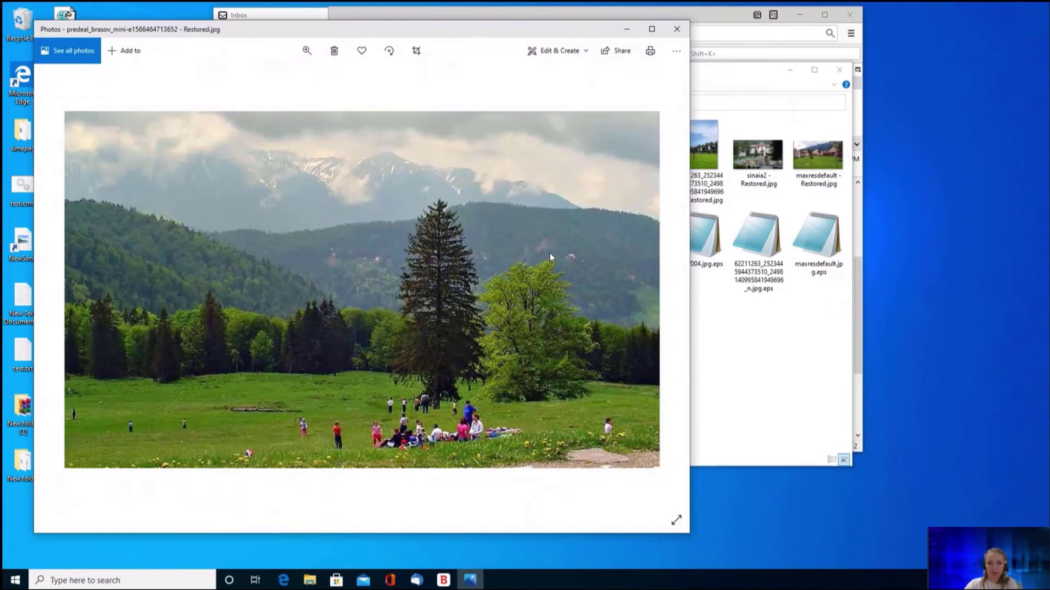
pyautogui.click(677, 29)
pyautogui.doubleClick(638, 147)
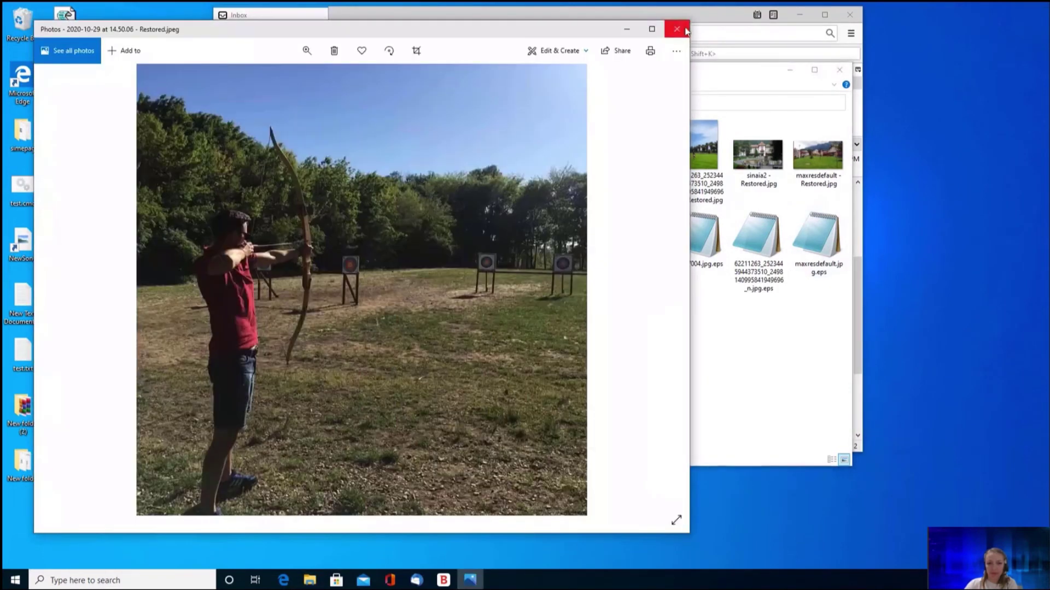
pyautogui.click(676, 29)
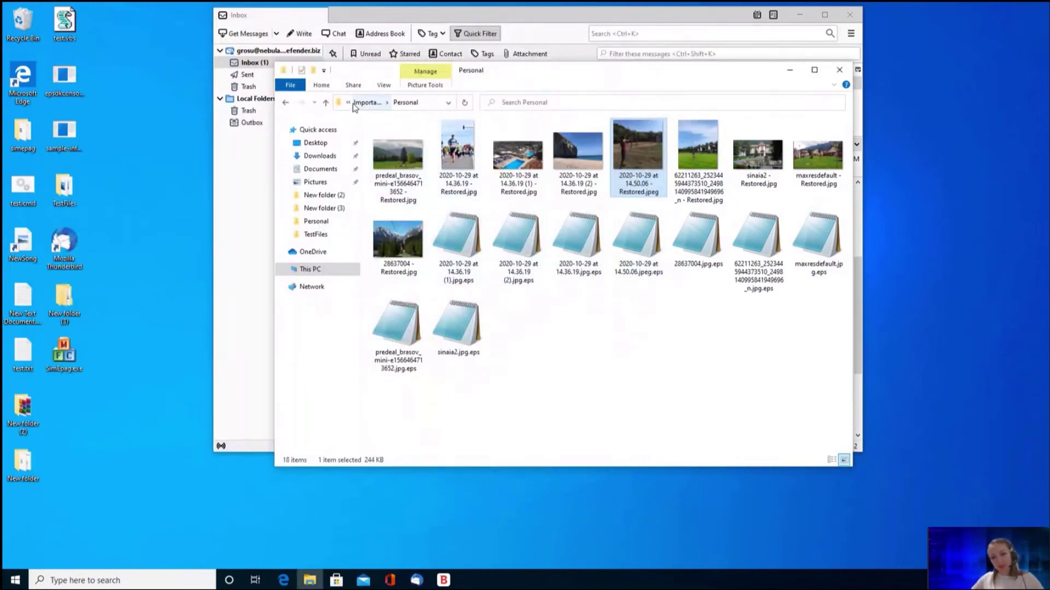
# Open the restored Profit-and-Loss workbook from Work, check its Annual and Monthly sheets, then close Calc
pyautogui.click(328, 103)
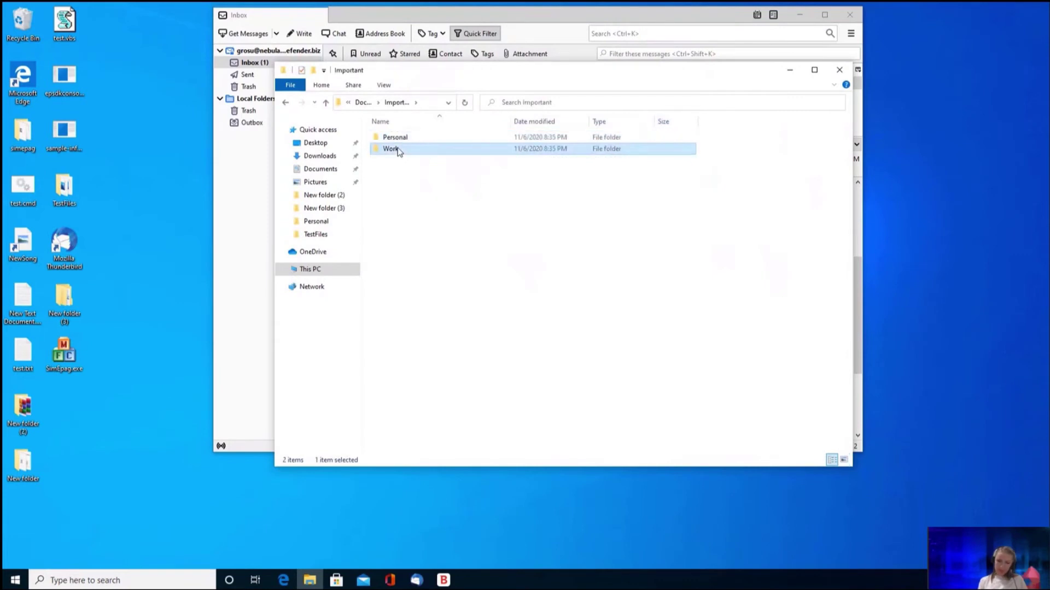
pyautogui.doubleClick(399, 149)
pyautogui.click(421, 124)
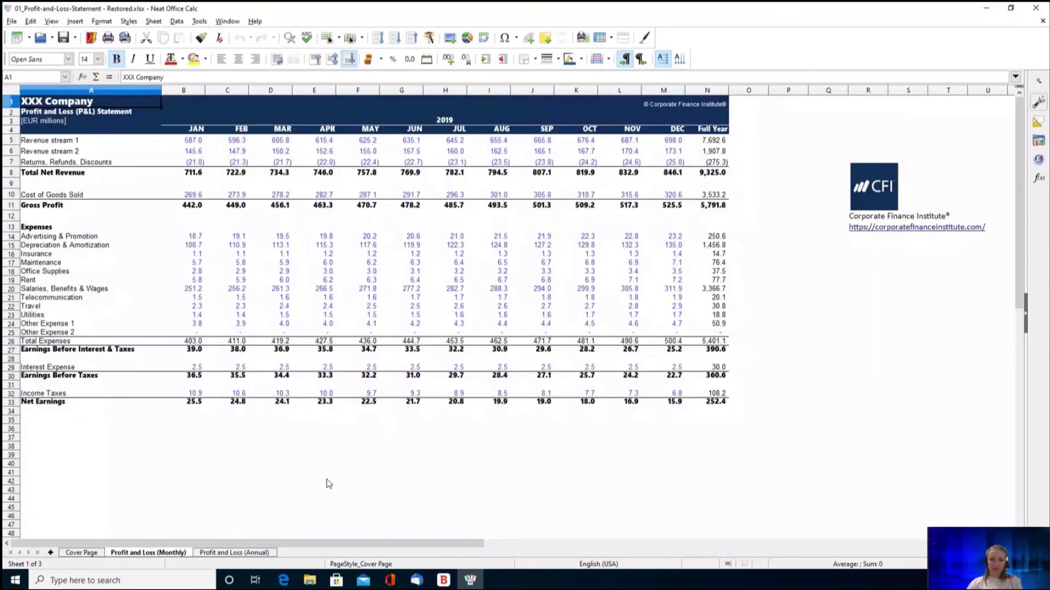
pyautogui.click(213, 553)
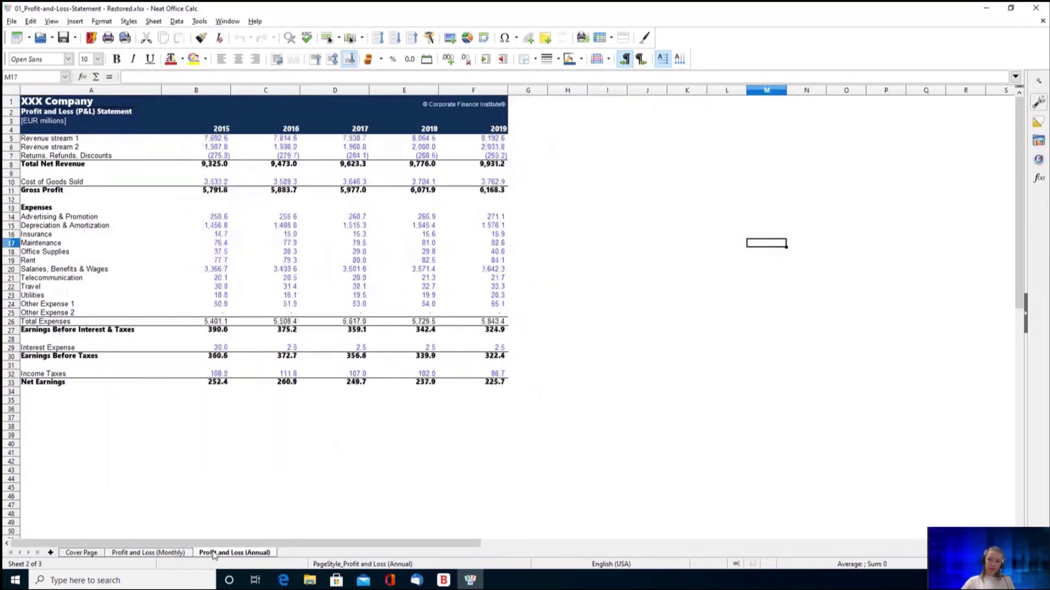
pyautogui.click(164, 554)
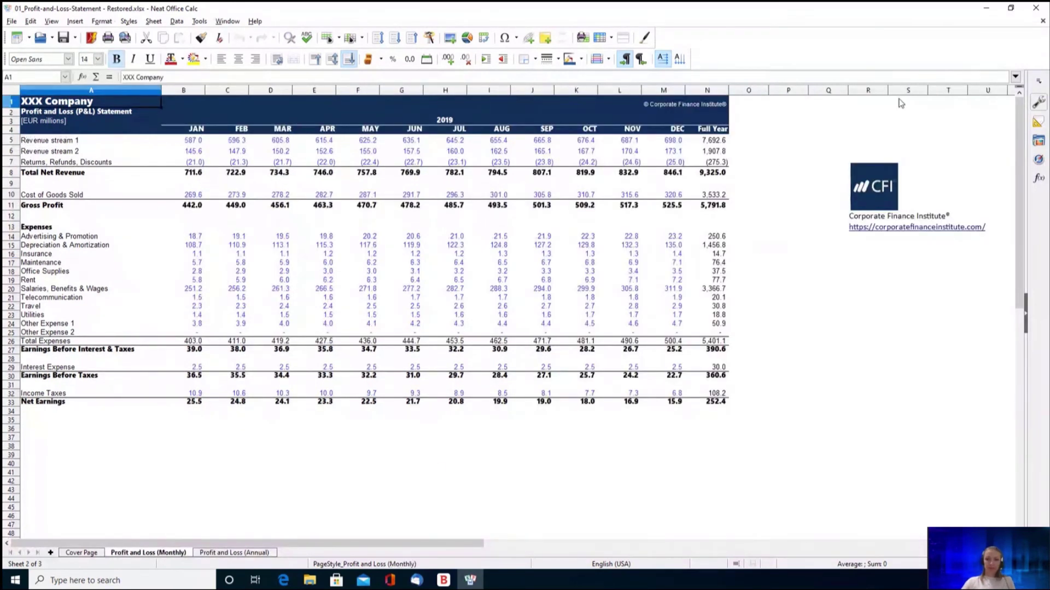
pyautogui.click(1035, 7)
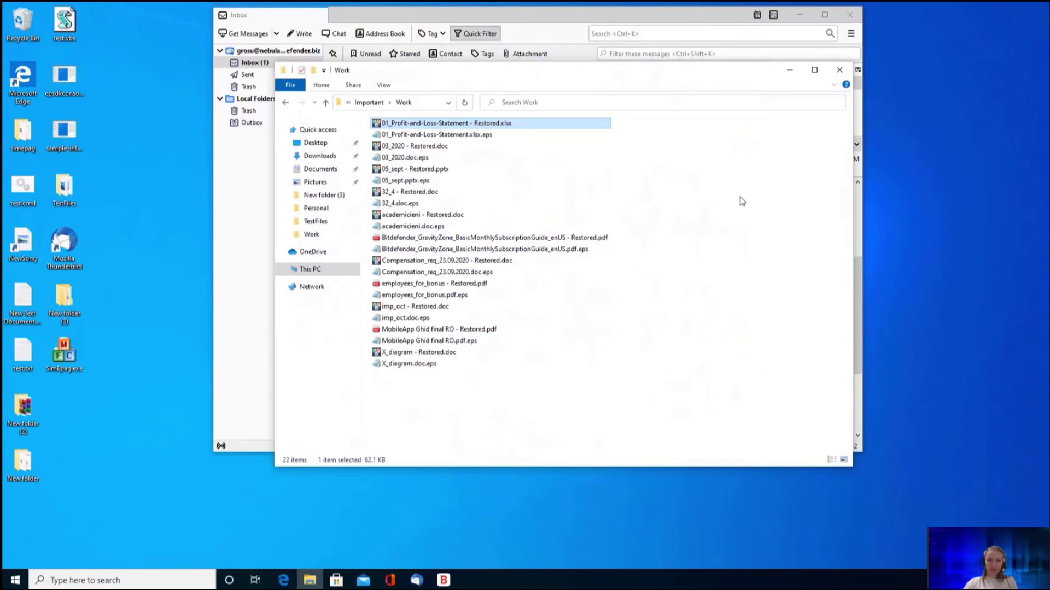
pyautogui.click(769, 167)
pyautogui.moveTo(633, 7)
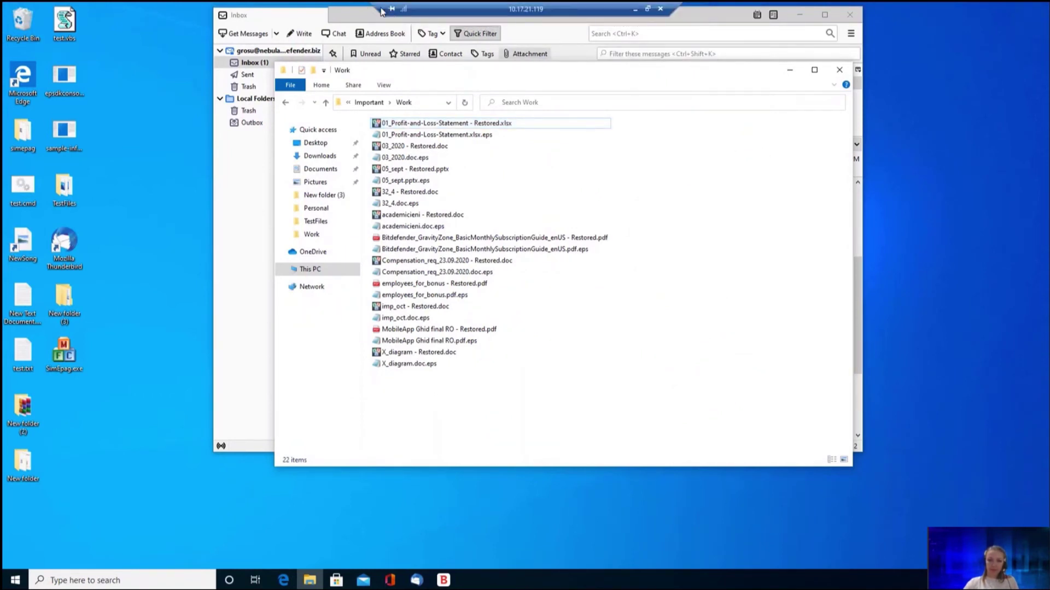
# Start a new policy from the GravityZone Policies page
pyautogui.click(636, 10)
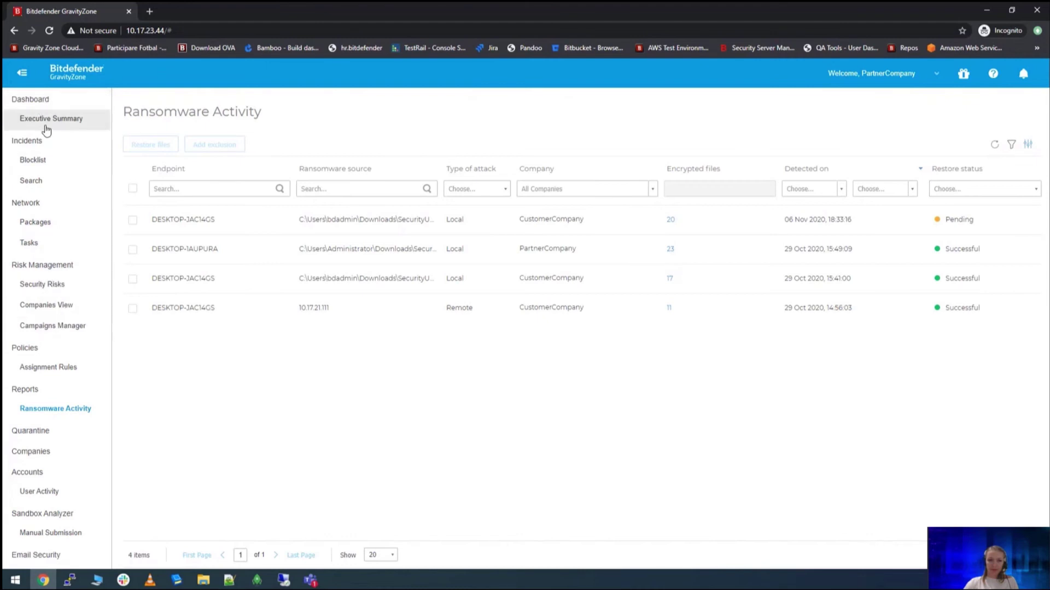
pyautogui.click(44, 351)
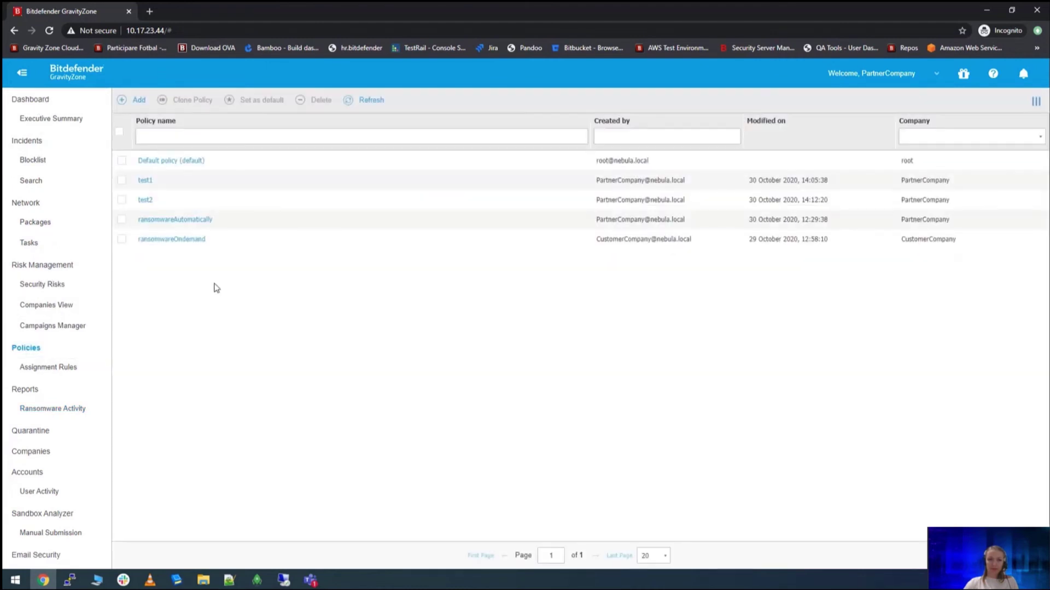
pyautogui.click(133, 104)
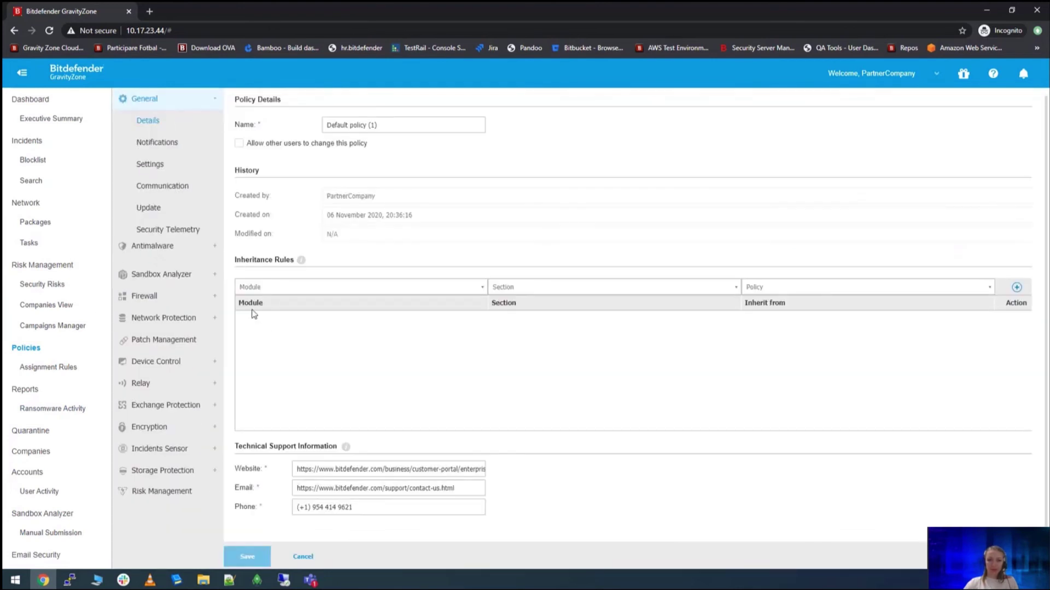
# Enable Ransomware Mitigation in the policy's Antimalware On-Execute settings, monitoring remote activity too
pyautogui.click(160, 254)
pyautogui.click(156, 165)
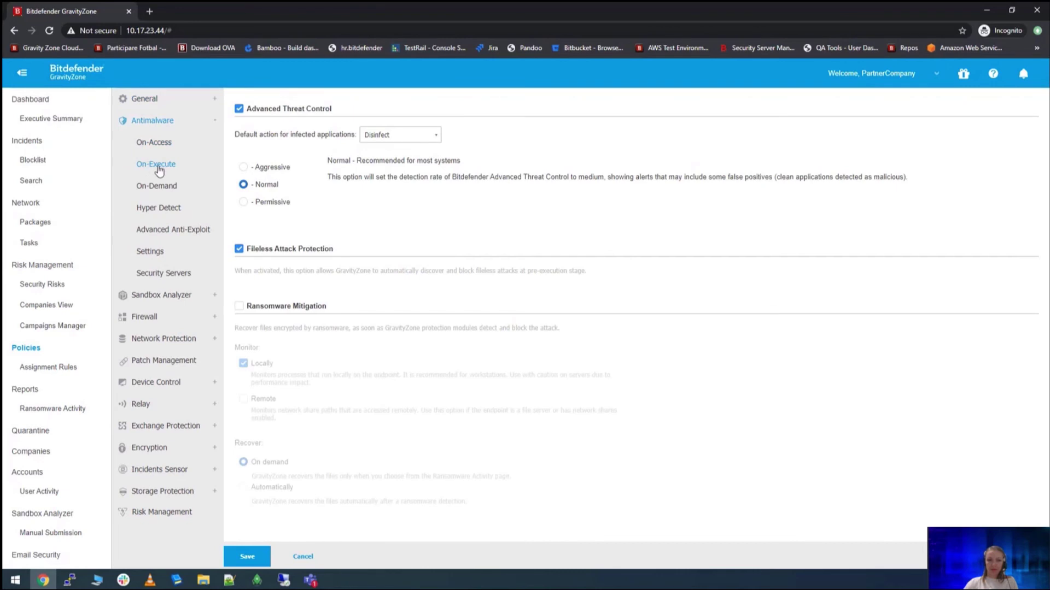
pyautogui.click(249, 309)
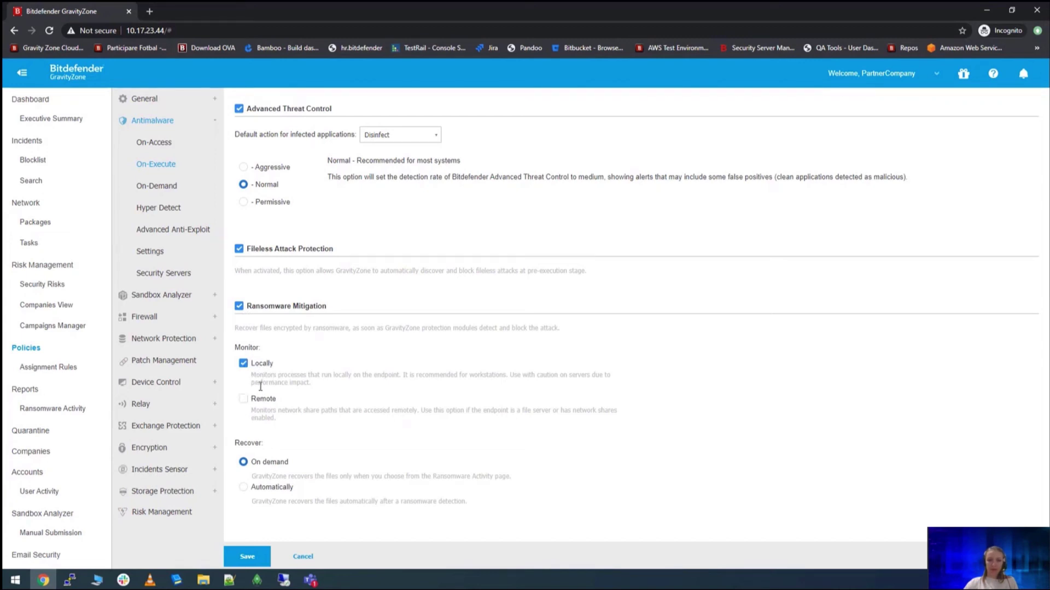
pyautogui.click(246, 401)
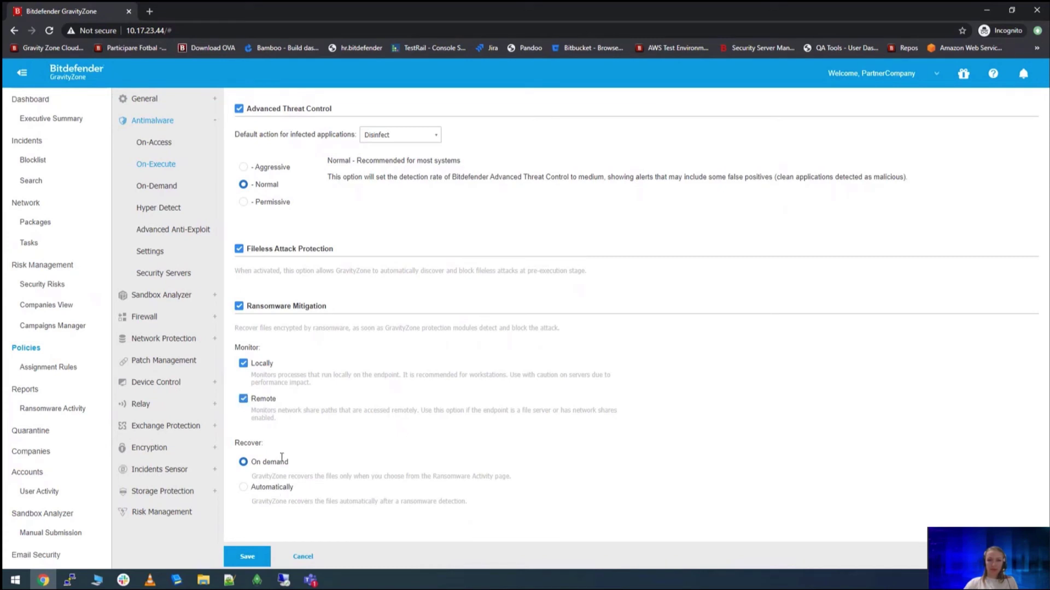